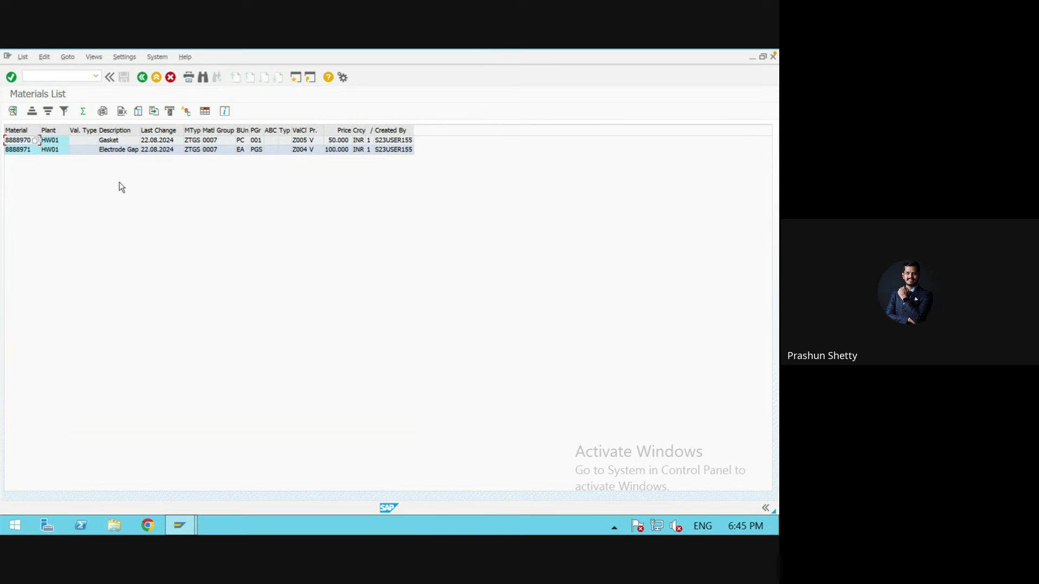
Open Notepad and position its blank window over the empty area below the materials list
click(15, 525)
click(745, 94)
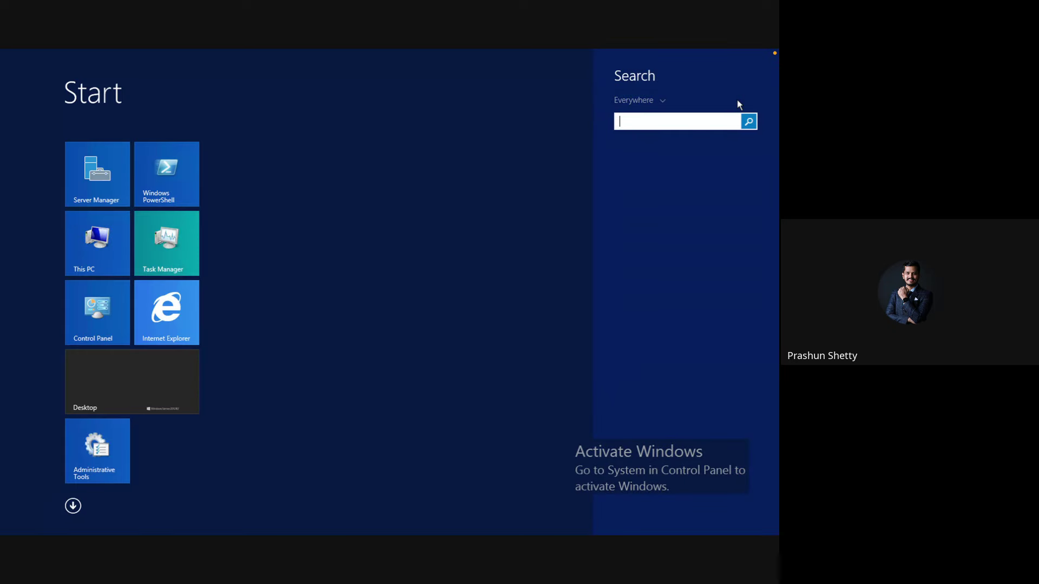
text(notepad)
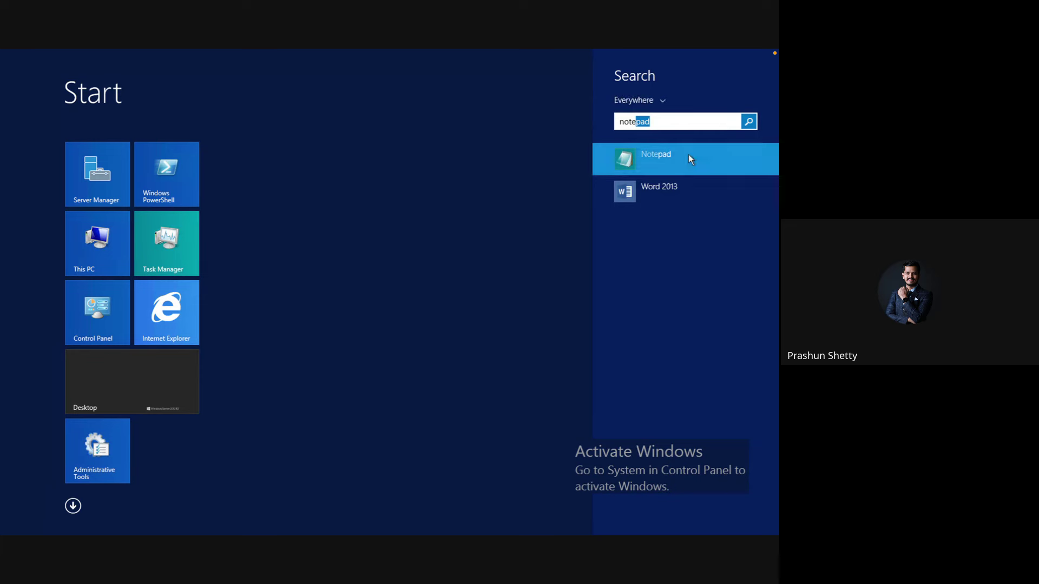
click(688, 156)
drag(152, 70, 481, 216)
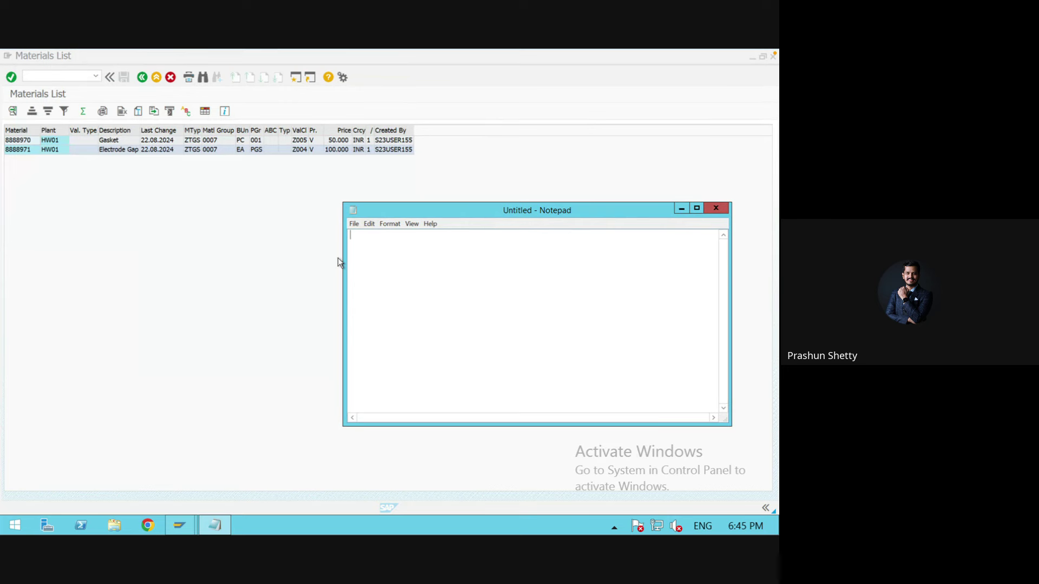
Paste material numbers 8888970 and 8888971 into the note and label them "- Gasket" and "- Electrode Gap" respectively
key(ctrl+v)
text(- Gasket)
click(381, 244)
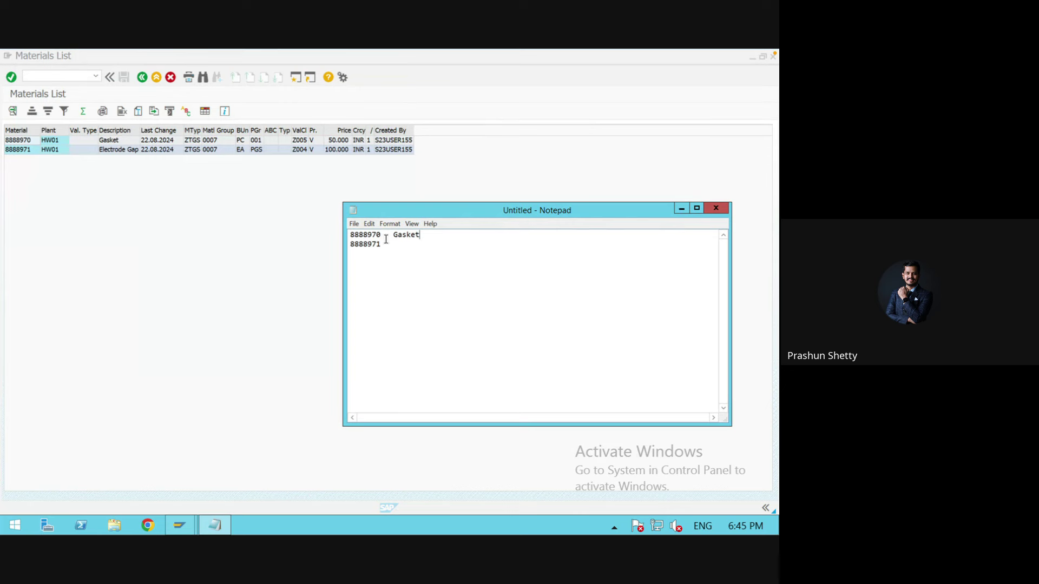
text(- Electride)
key(BackSpace)
key(BackSpace)
key(BackSpace)
key(BackSpace)
text(ode Gap)
Add the line "Spark plug --> Final product" below the two materials, leaving blank lines between
key(Return)
text(Spark plug)
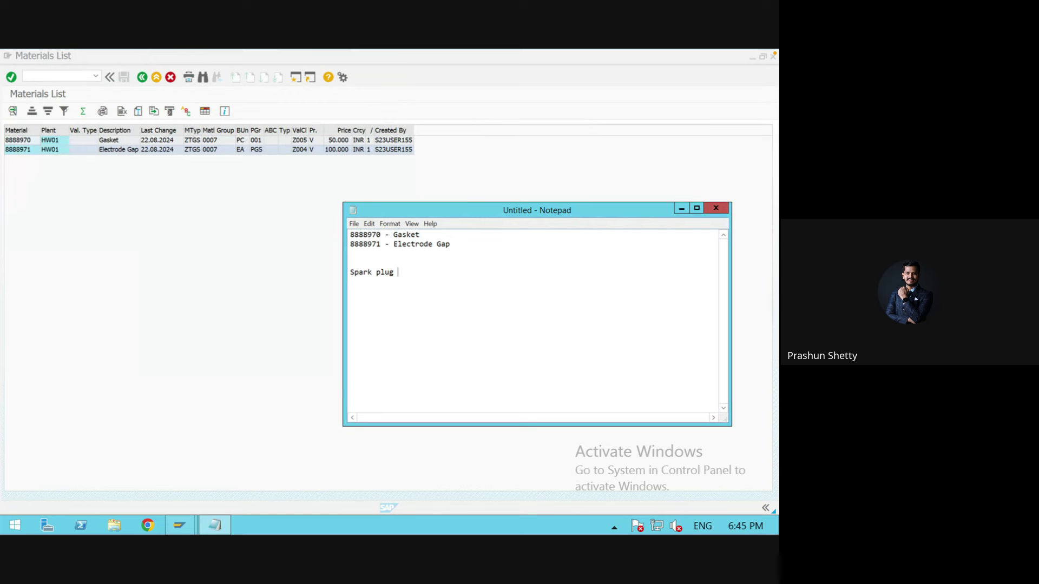
text( --> Fin al)
key(BackSpace)
key(BackSpace)
key(BackSpace)
key(BackSpace)
text(nal product)
Append "- Mechanical Goods" to the Gasket line in the note
click(421, 234)
text(- Mechga)
key(BackSpace)
key(BackSpace)
text(aniva)
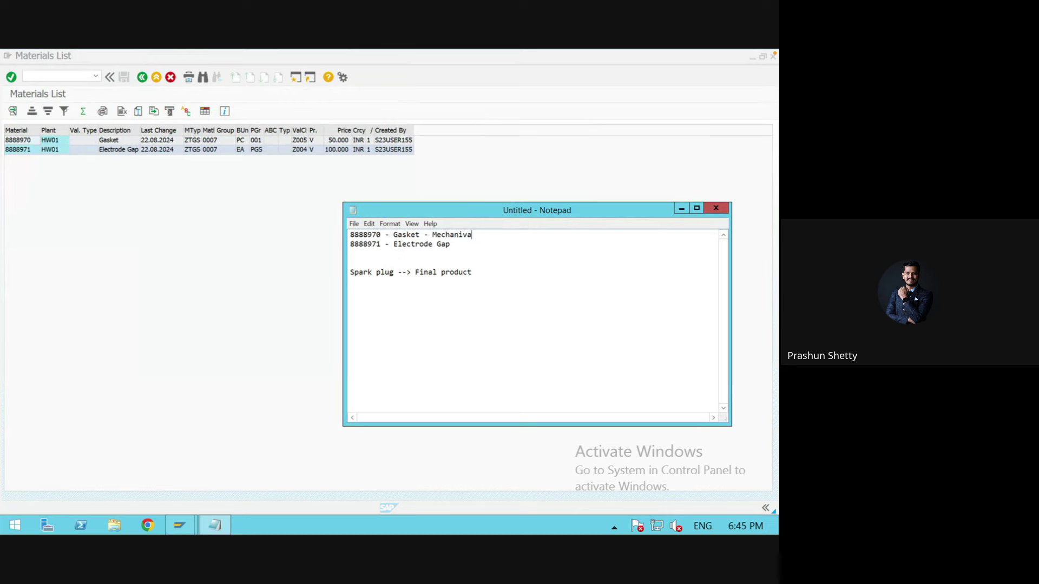
key(BackSpace)
key(BackSpace)
text(cal Goods)
Append "- Electrical goods" to the Electrode Gap line in the note
click(461, 244)
text(- Ele)
text(ctri)
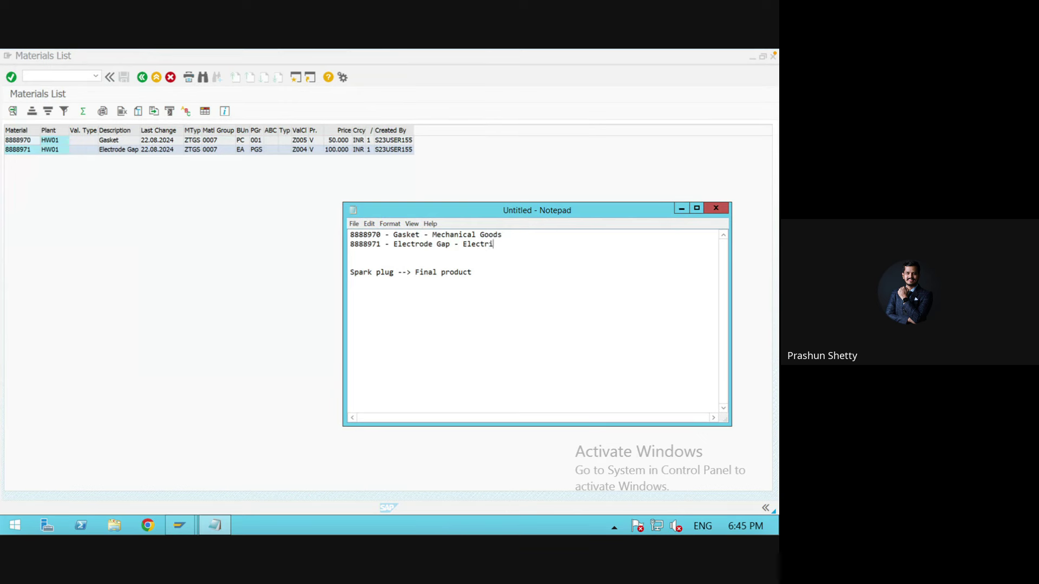
text(cal goo)
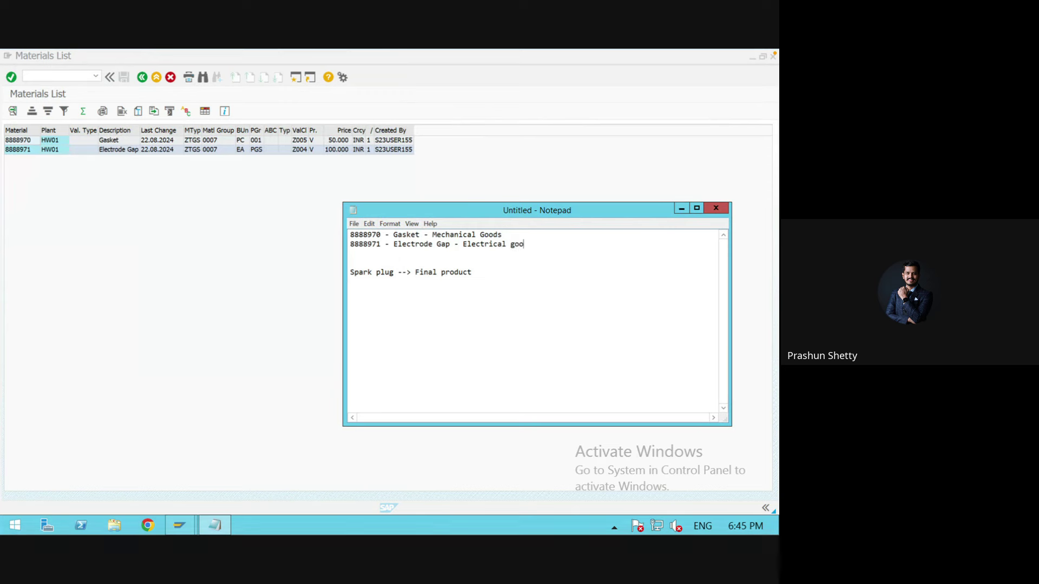
text(ds)
Insert the line "ROH --> ZTGS --> Z004 - electrical, Z005 -Mechanical" between the materials and the spark plug line
key(Return)
key(Return)
key(Return)
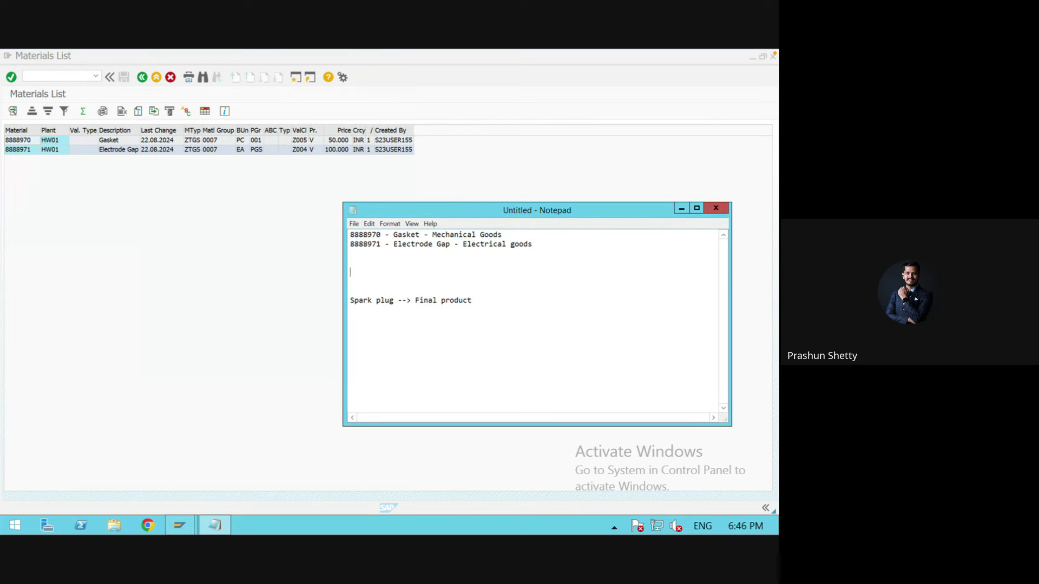
text(ROH --> ZTGS --> Z004 - electrical, )
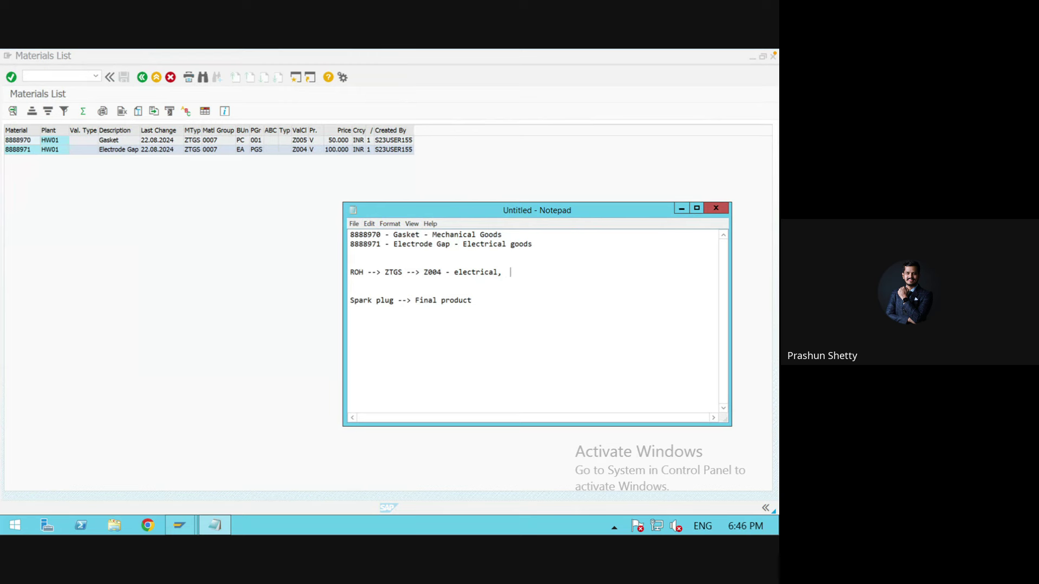
text( Z005)
text( _)
key(BackSpace)
key(BackSpace)
text(-Mechnal)
key(BackSpace)
key(BackSpace)
text(nical)
drag(535, 244, 337, 231)
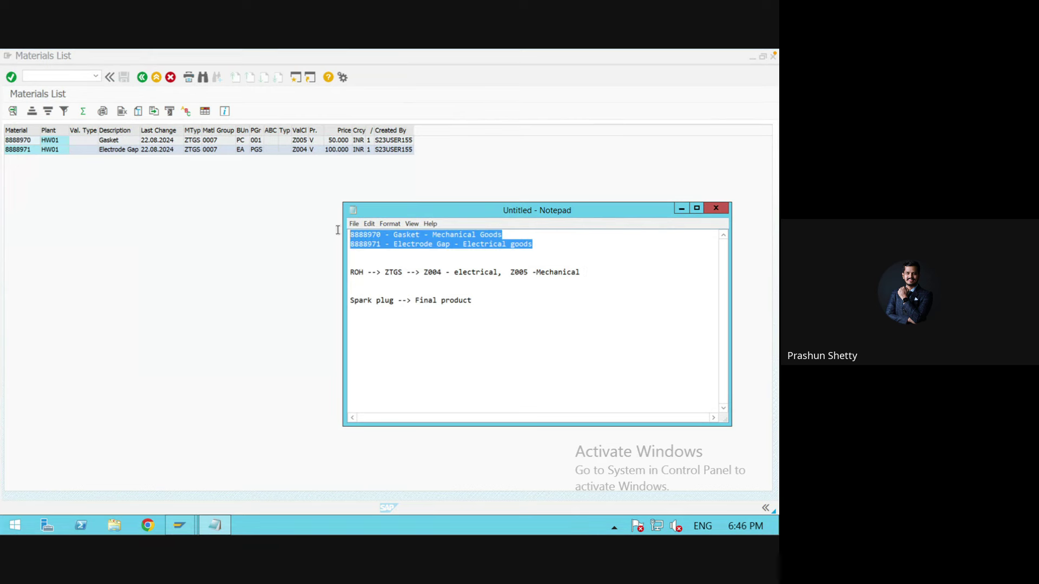
click(550, 244)
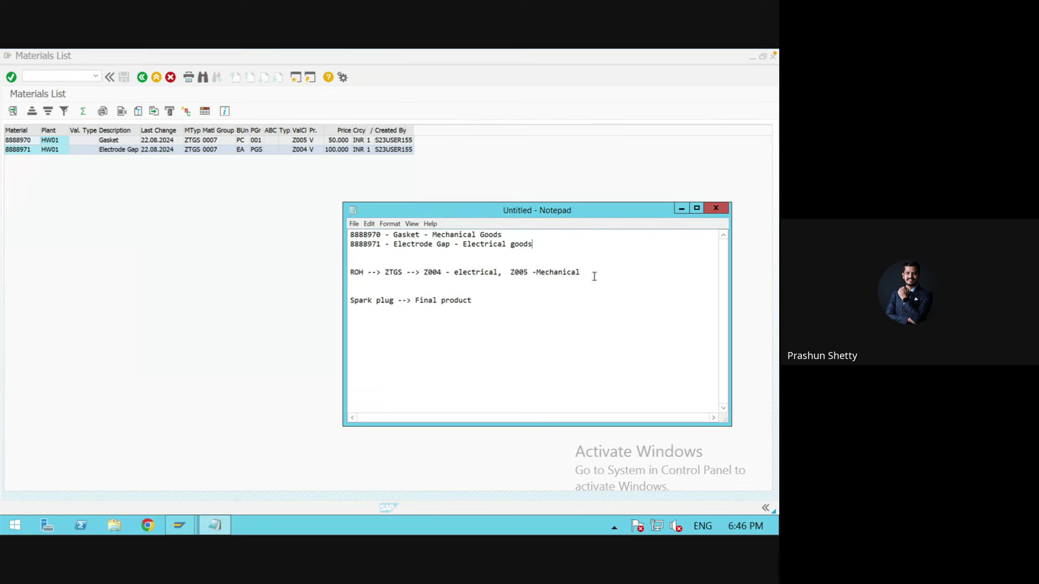
click(482, 301)
double_click(471, 273)
click(541, 273)
double_click(541, 274)
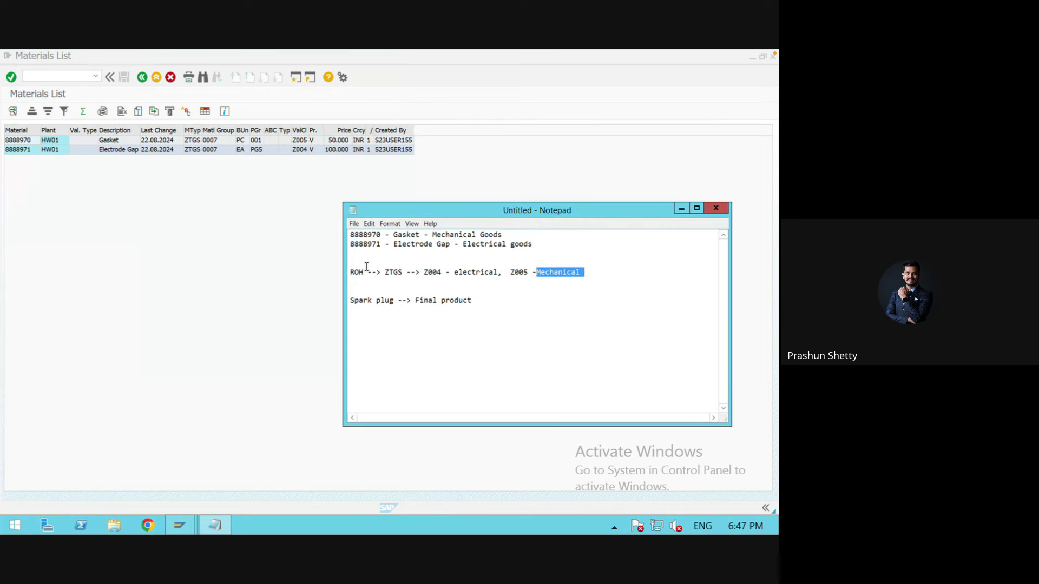
Switch to SAP, leave the materials list results and open the Material Document List transaction
click(194, 193)
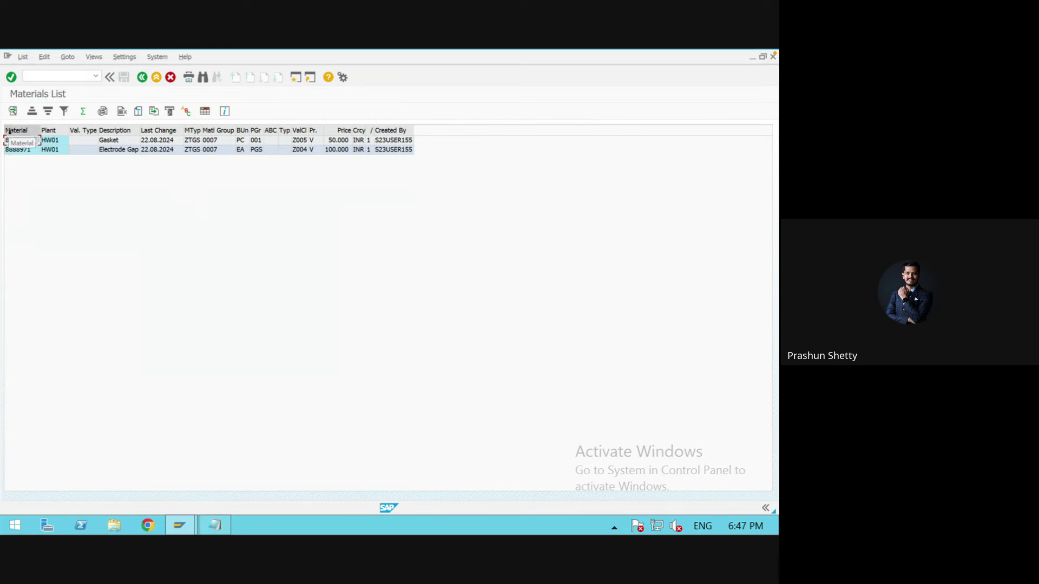
click(10, 132)
click(12, 133)
click(139, 76)
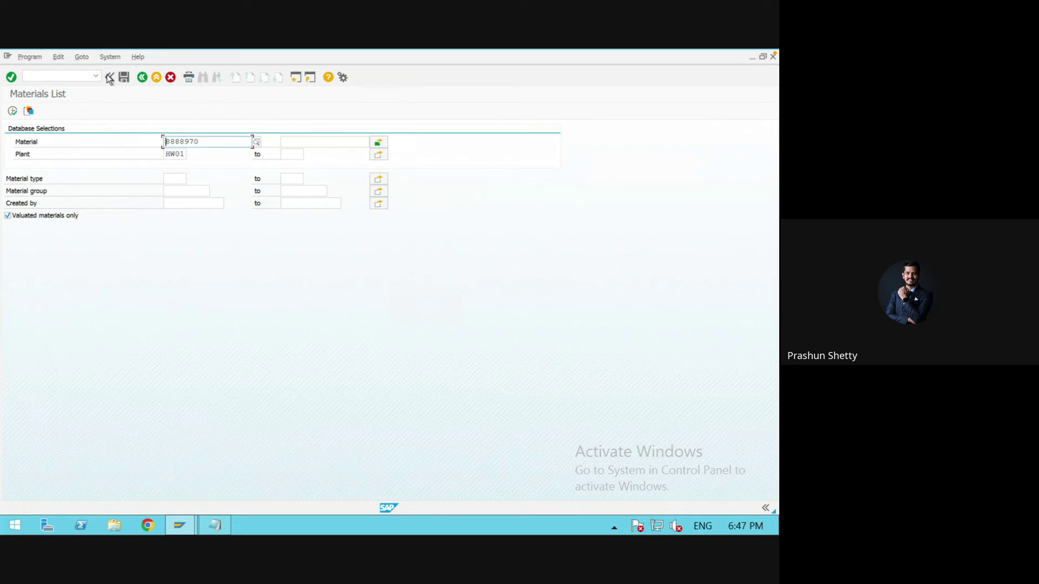
click(65, 74)
text(/n)
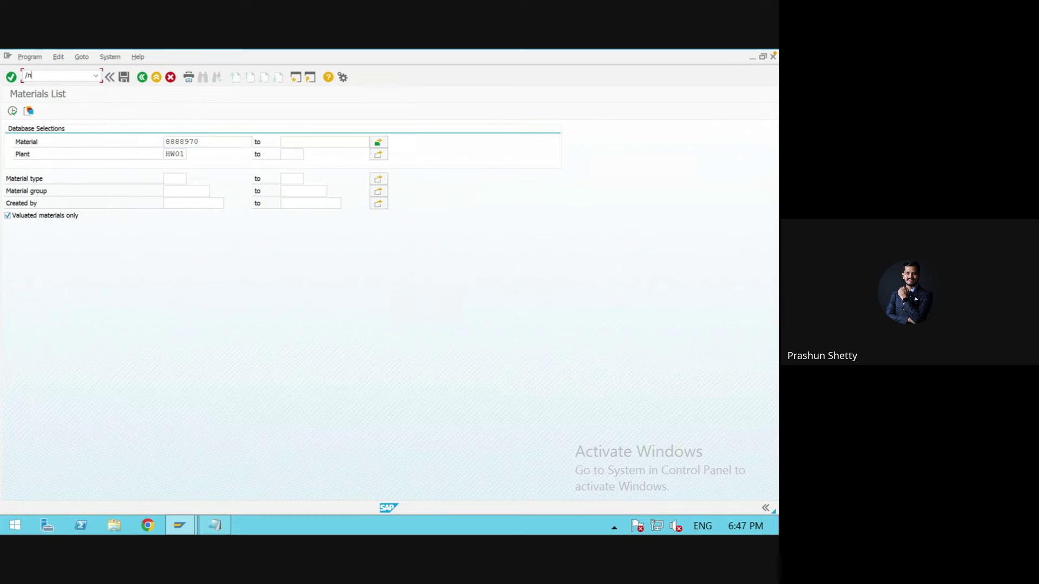
text(mm03)
key(Return)
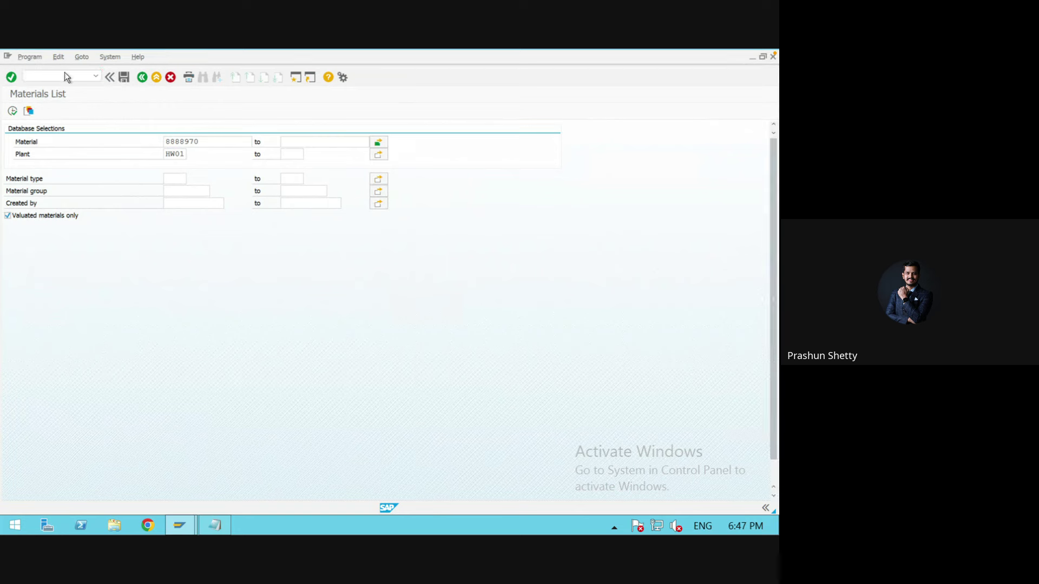
Paste the copied material numbers 8888970 and 8888971 into the material multiple selection and accept them
double_click(203, 143)
click(383, 142)
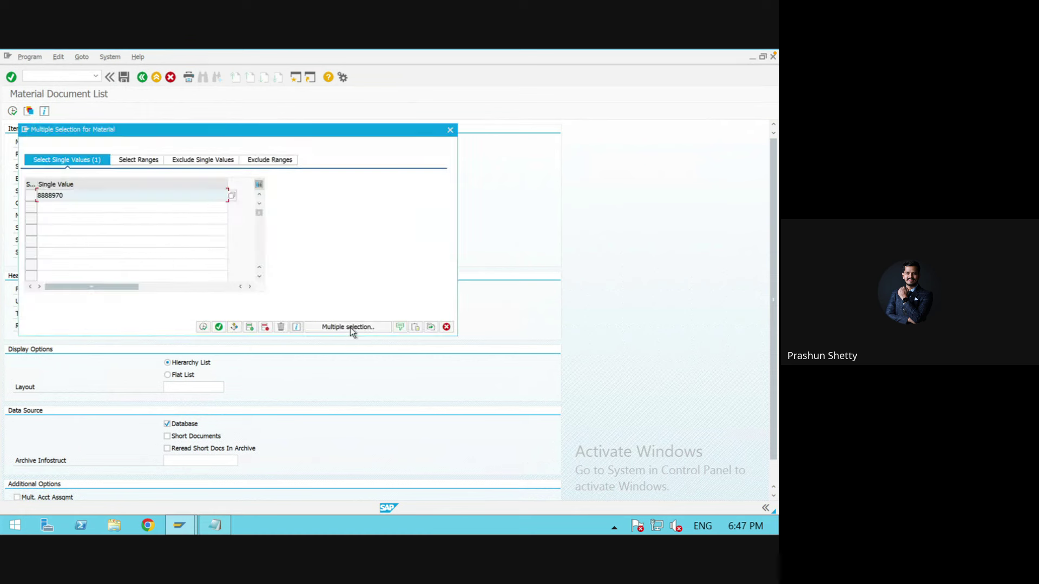
click(416, 327)
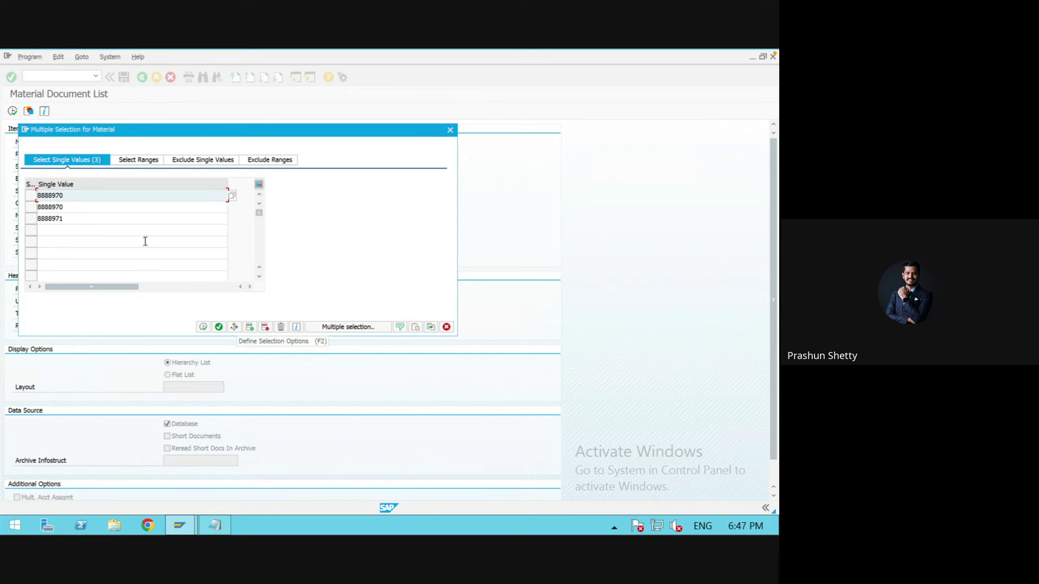
click(218, 327)
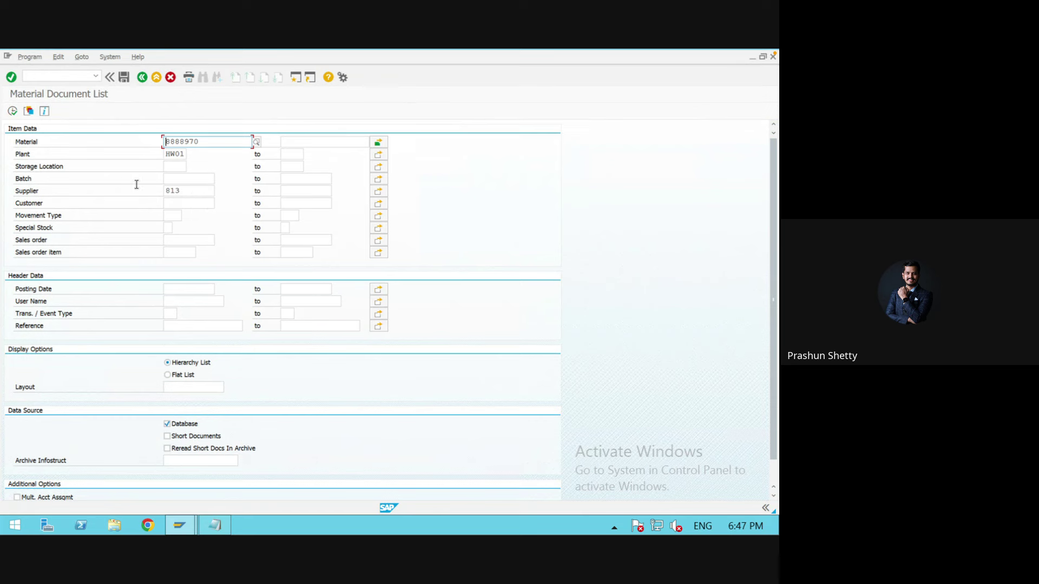
Clear the supplier filter and run the material document list for plant HW01
double_click(173, 190)
key(Delete)
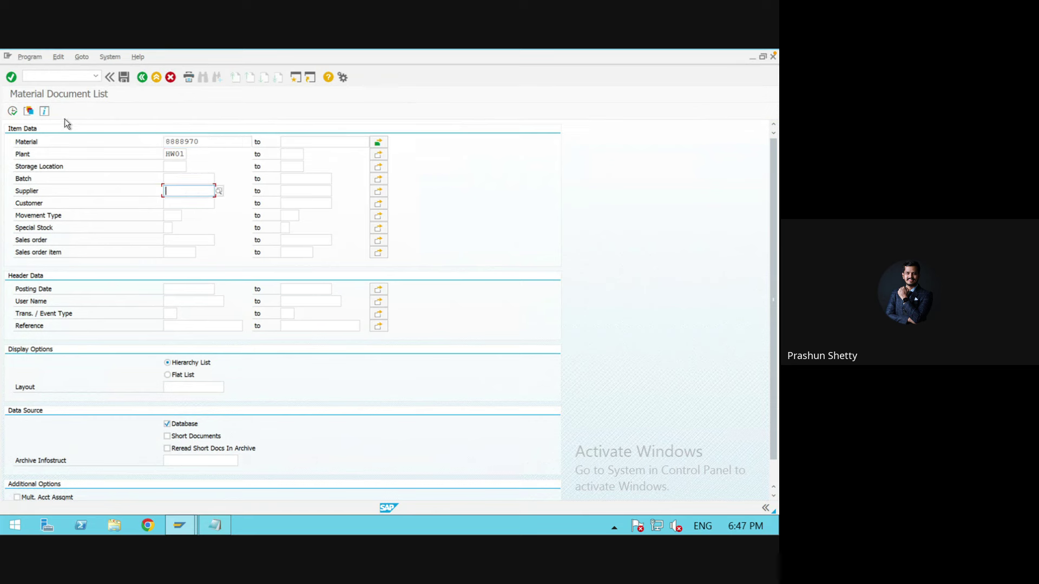
click(12, 111)
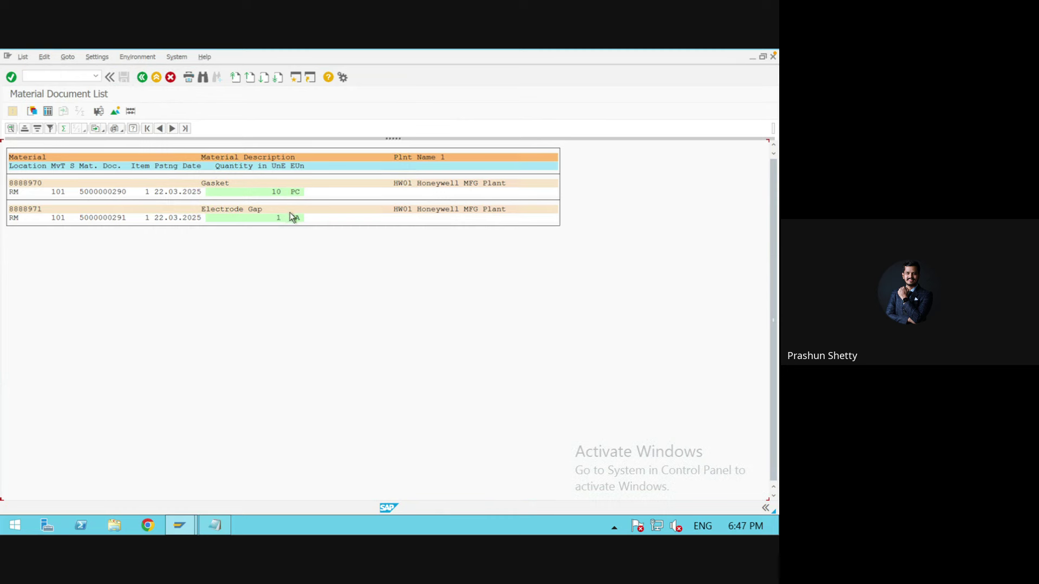
Open the Gasket's material document, examine its accounting document and material details, and return to the document list
click(283, 192)
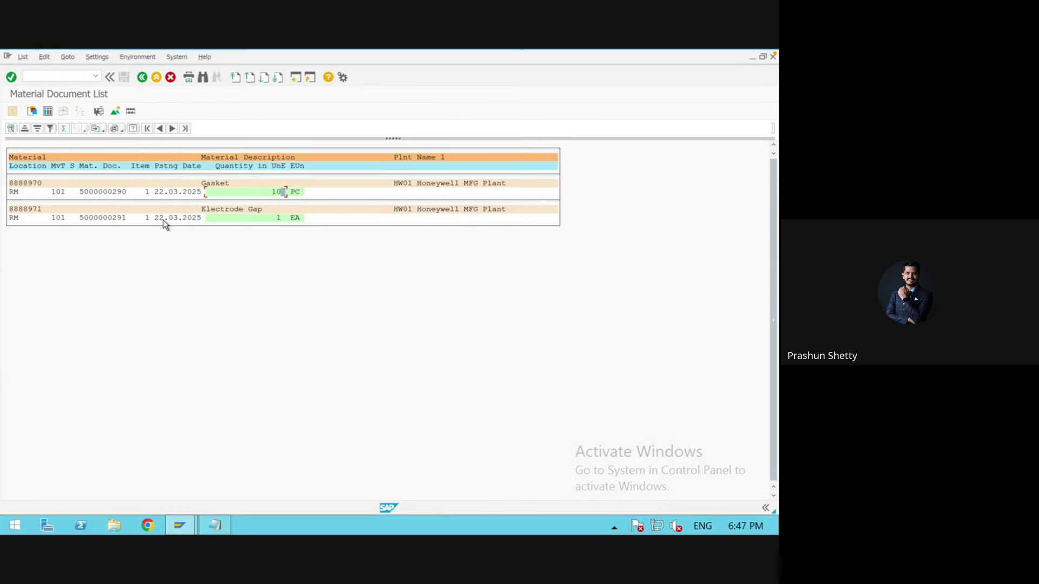
double_click(108, 193)
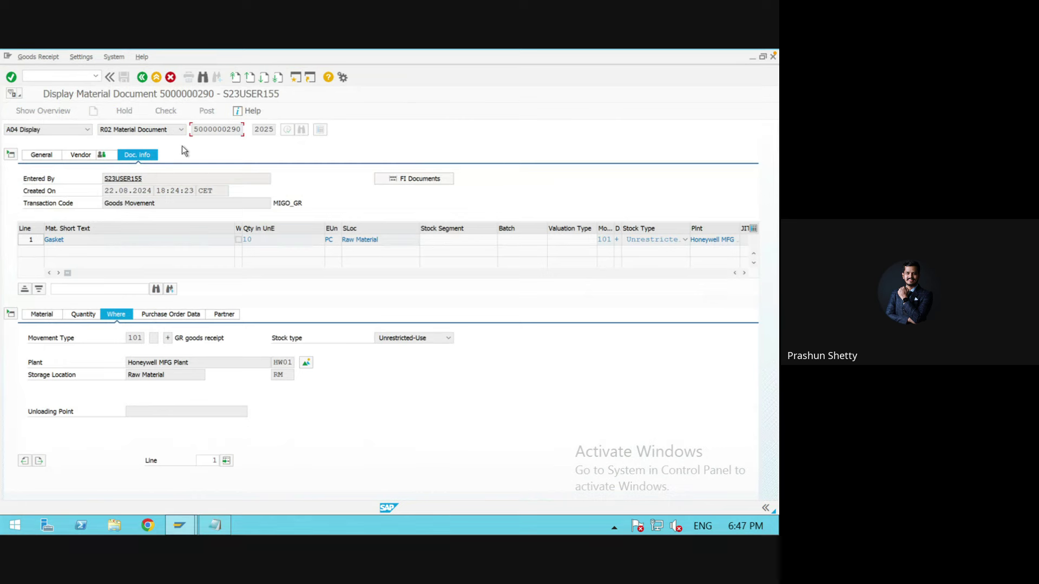
click(415, 180)
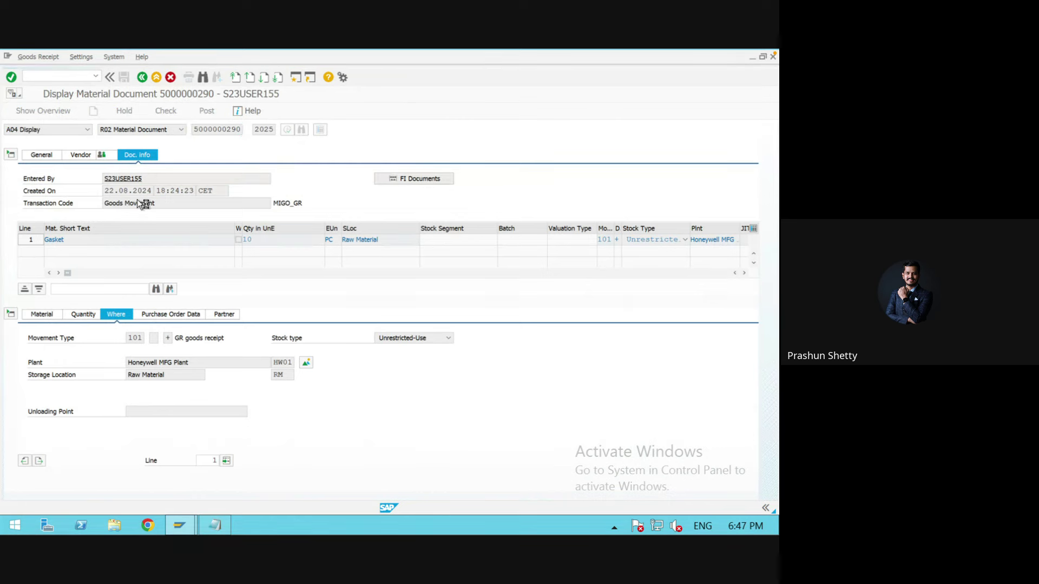
double_click(43, 175)
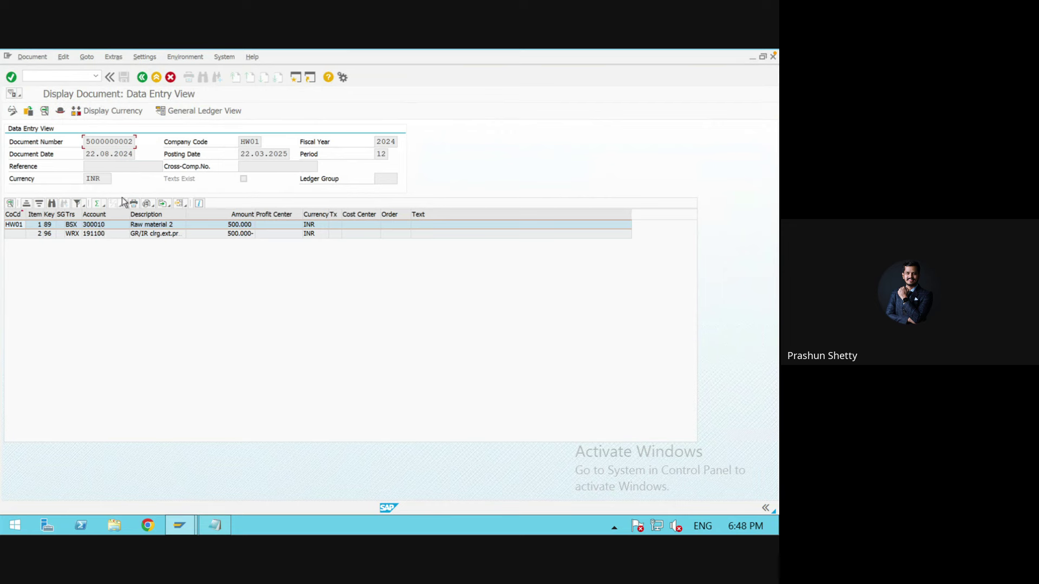
click(142, 77)
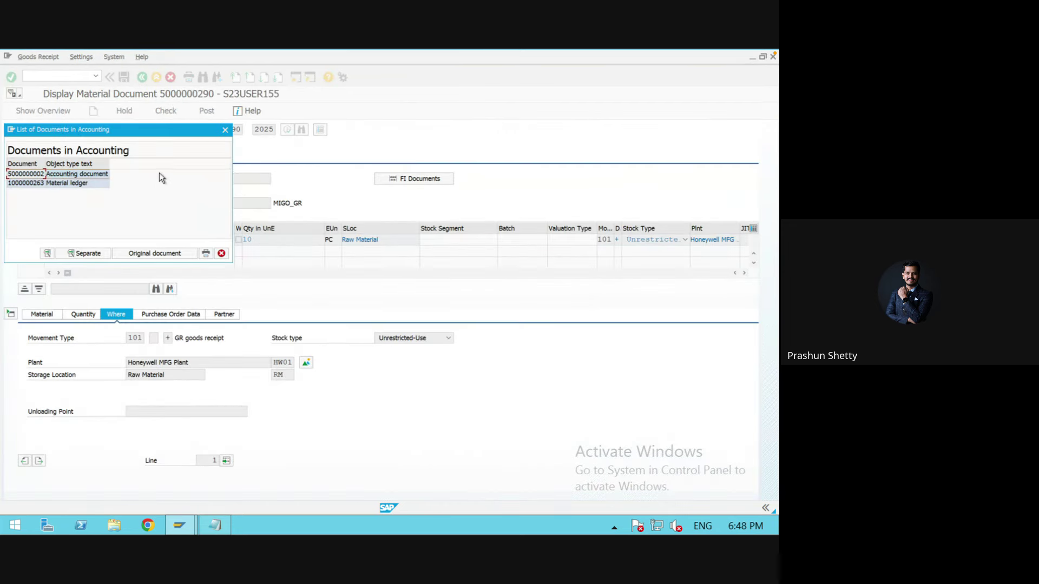
click(223, 131)
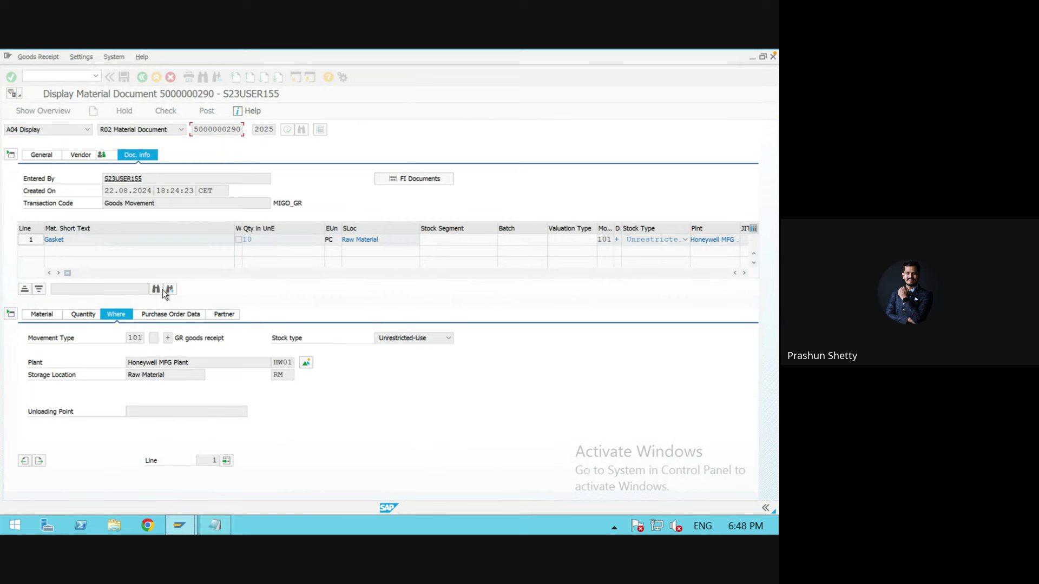
click(54, 316)
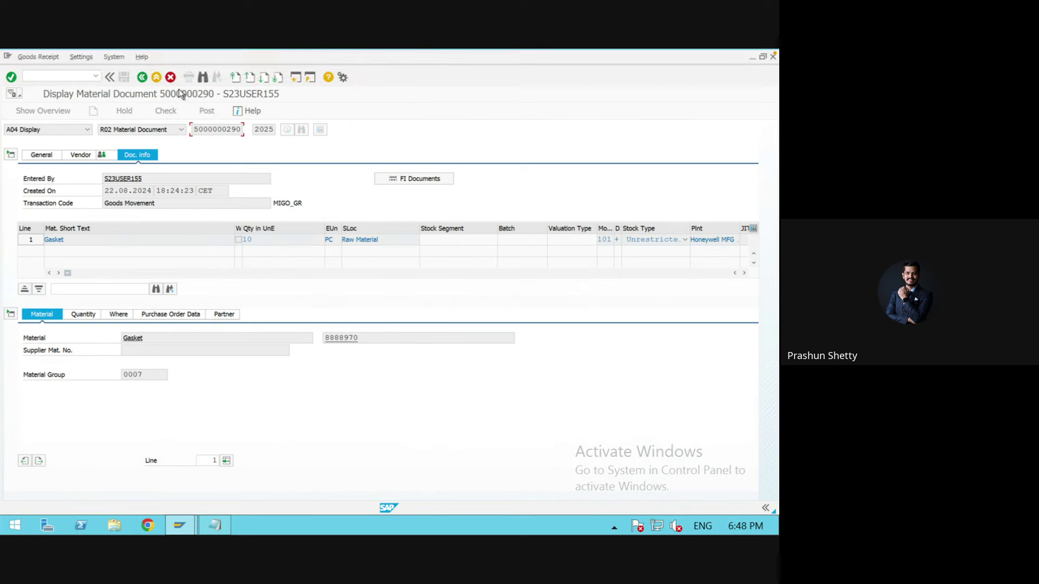
click(143, 77)
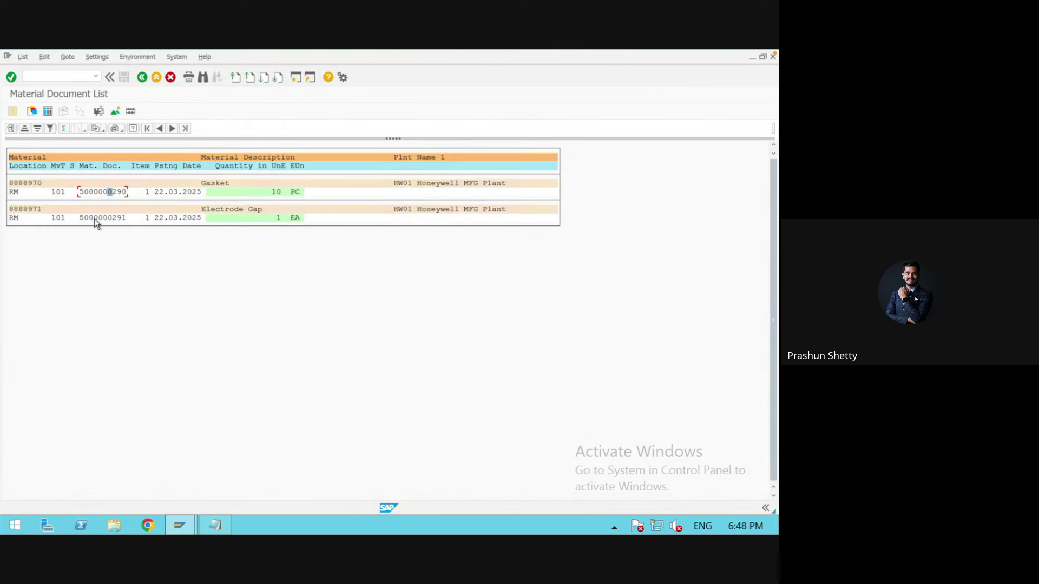
Open the Electrode Gap's material document and examine its material details and accounting document
double_click(94, 218)
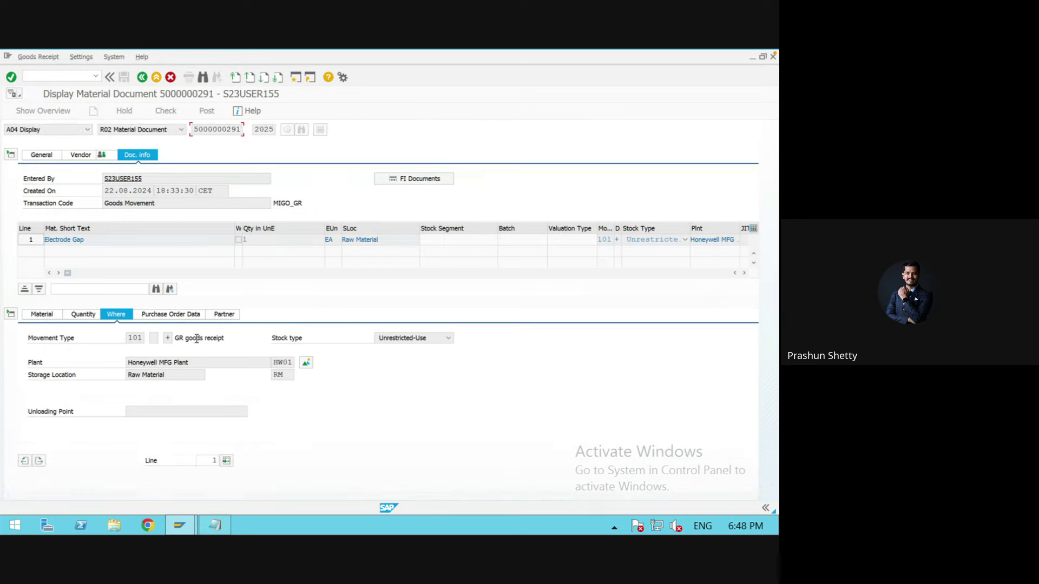
click(42, 315)
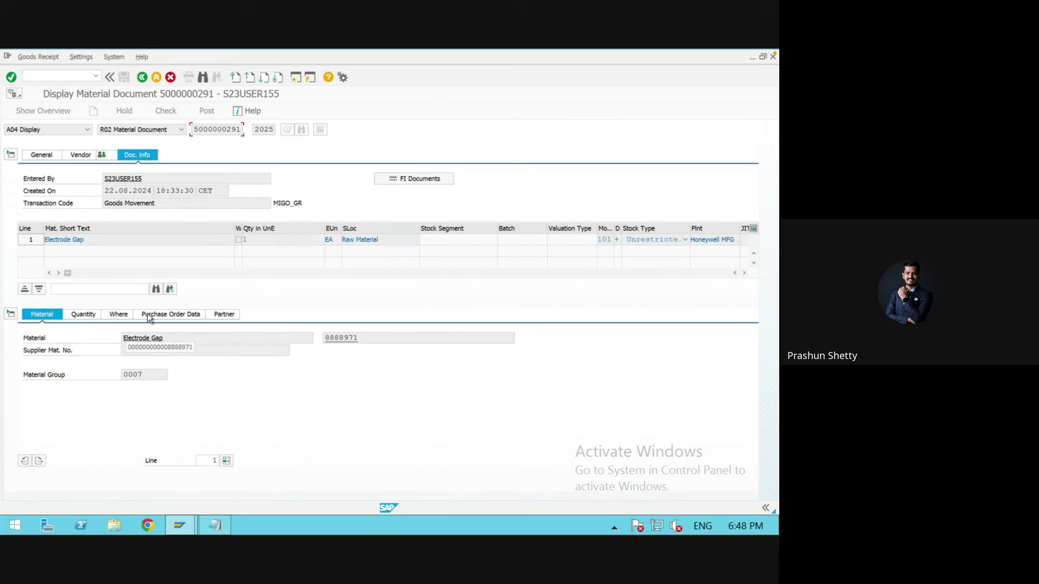
click(431, 180)
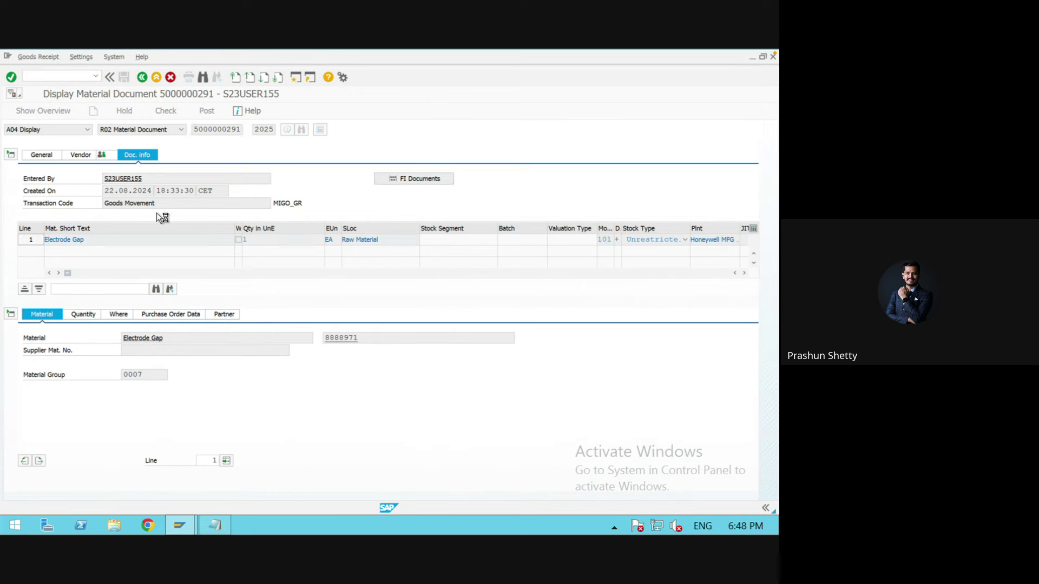
click(50, 184)
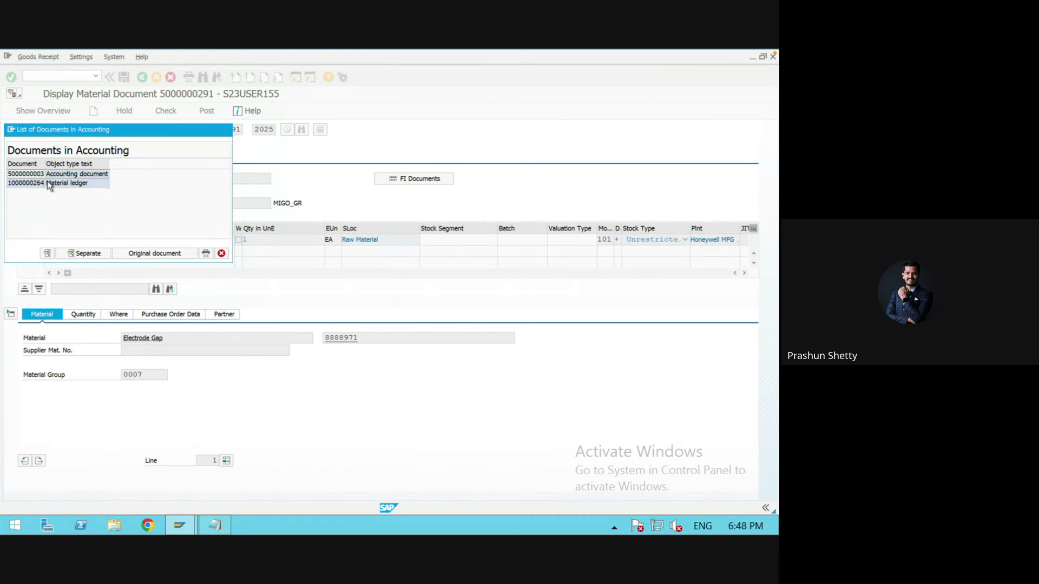
double_click(26, 174)
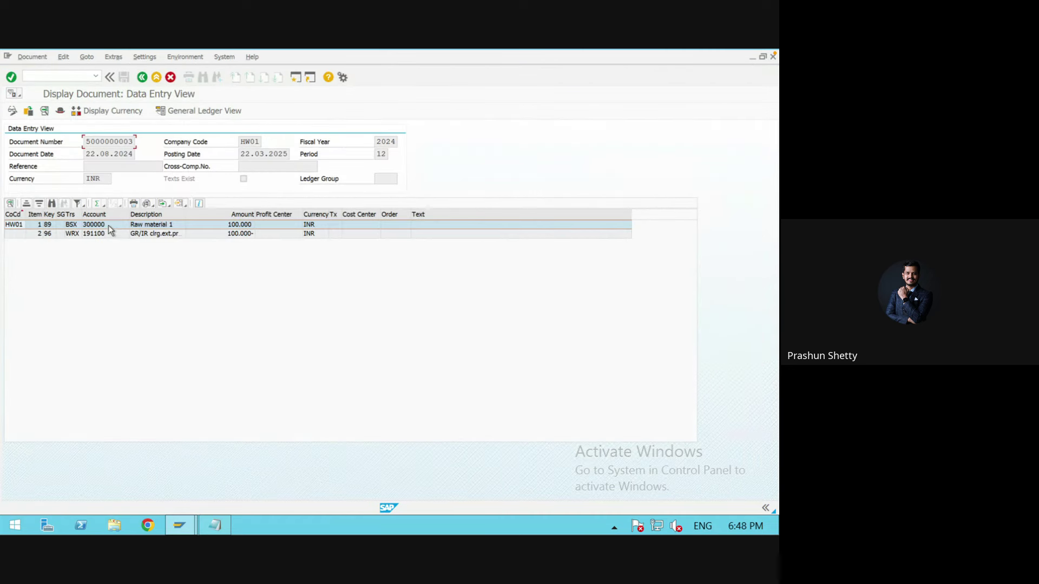
Open the automatic postings configuration with transaction OBYC and display the BSX inventory posting accounts for chart of accounts INT
click(97, 227)
text(/nobyc)
key(Return)
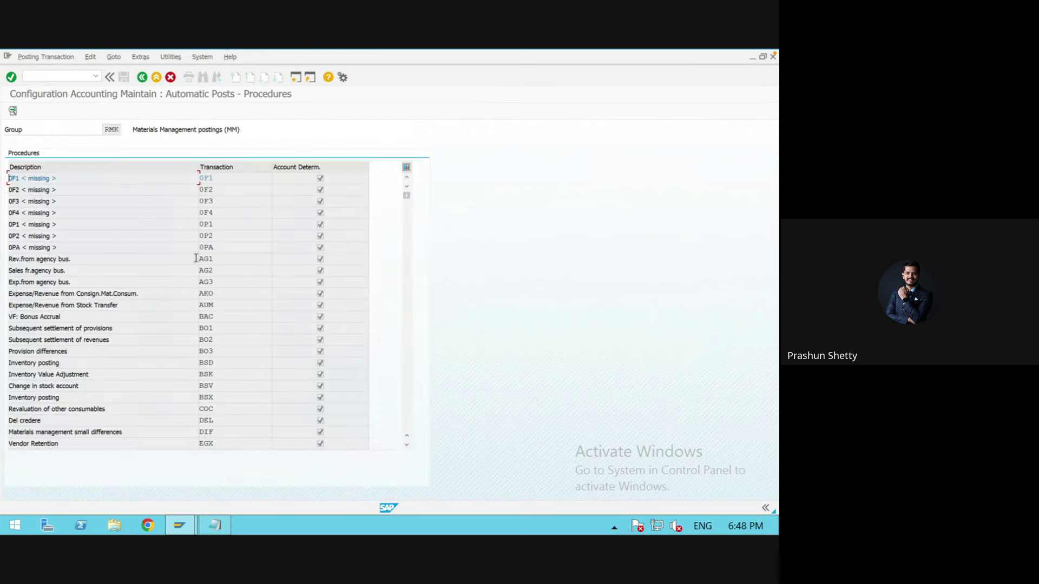
double_click(218, 373)
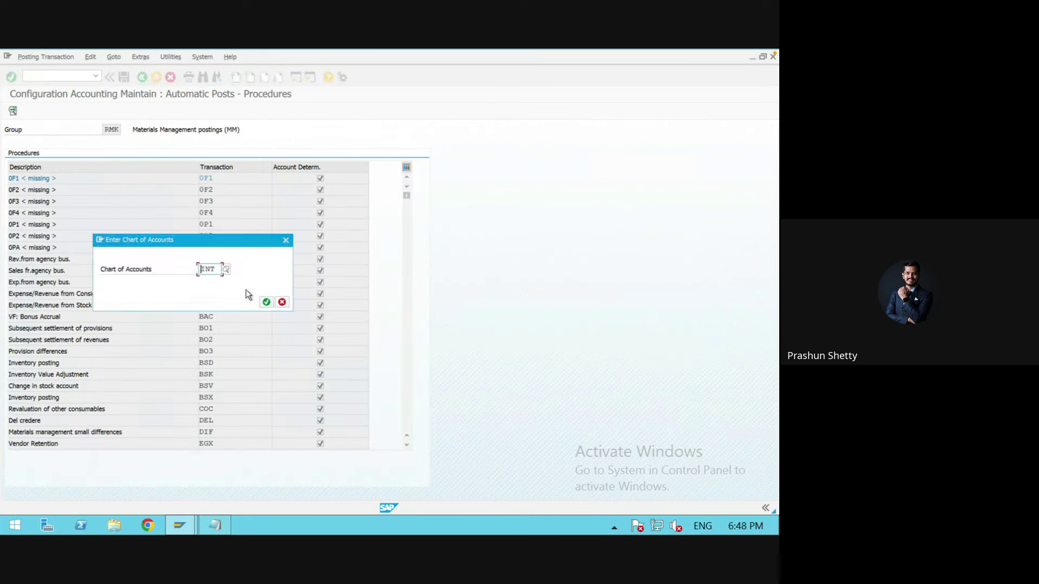
click(285, 243)
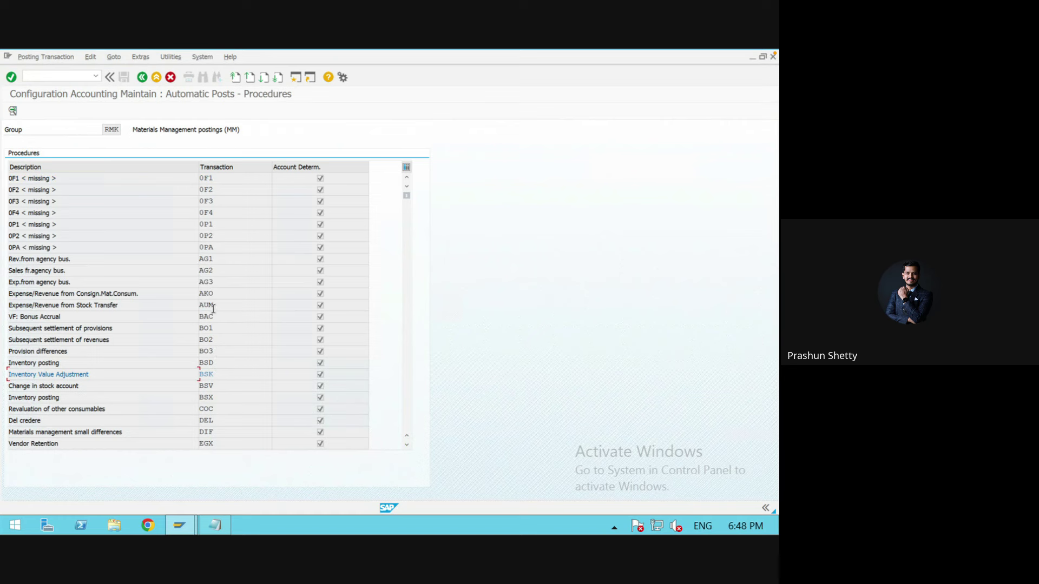
double_click(211, 399)
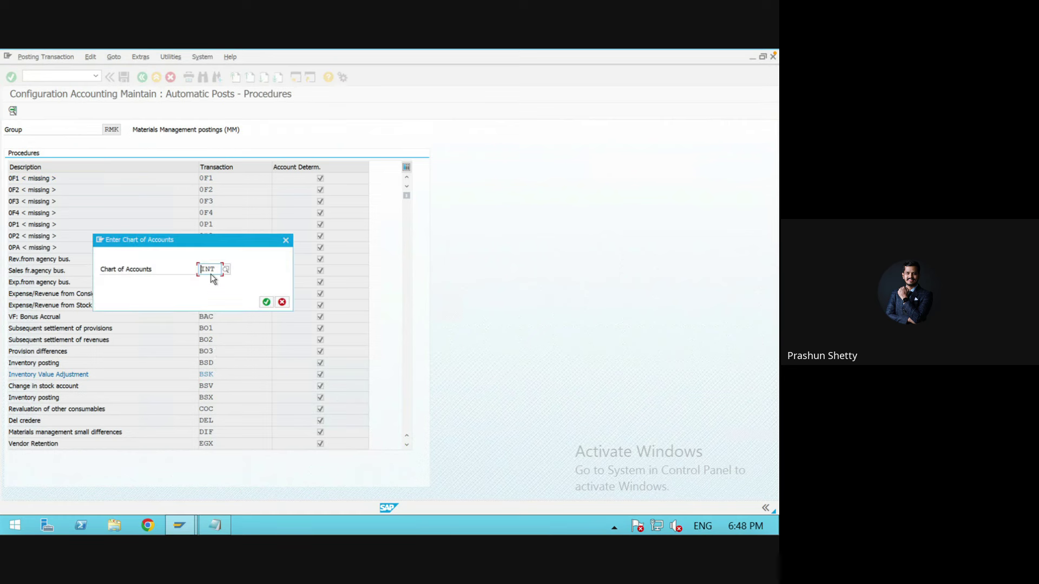
key(Return)
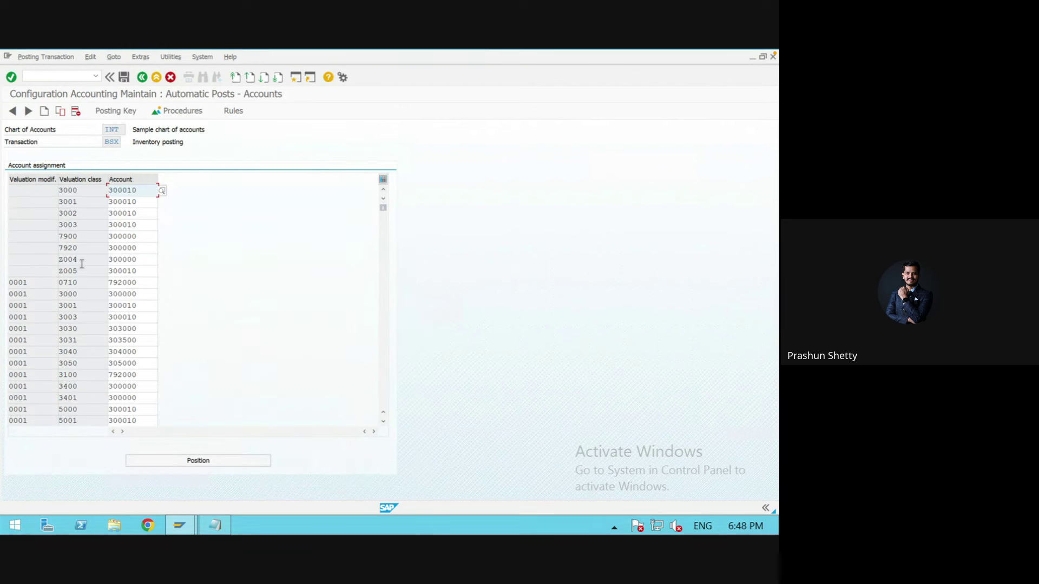
Examine the G/L accounts assigned to valuation classes Z004 and Z005 in the BSX account assignment
click(12, 261)
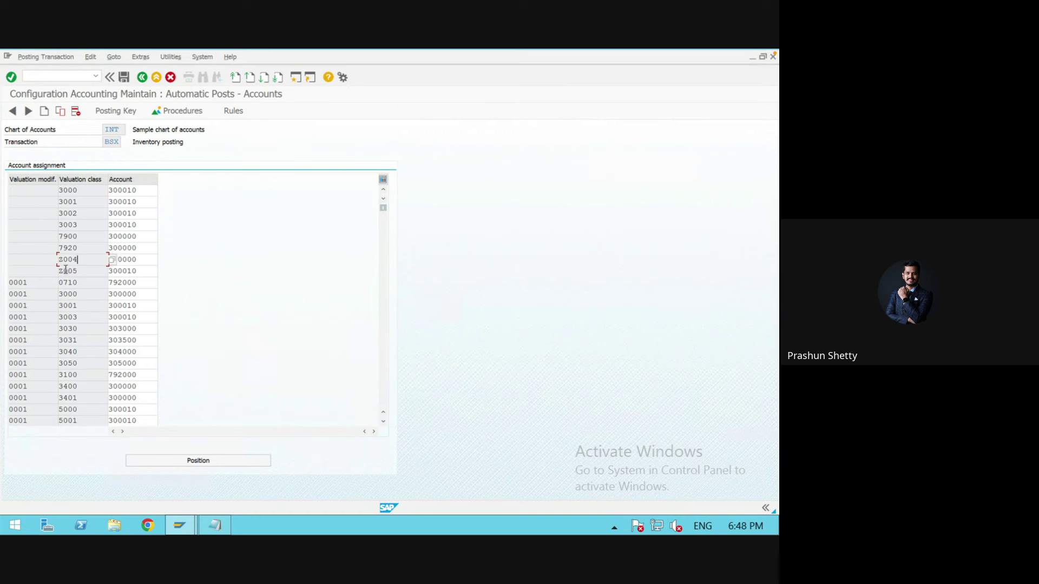
click(141, 260)
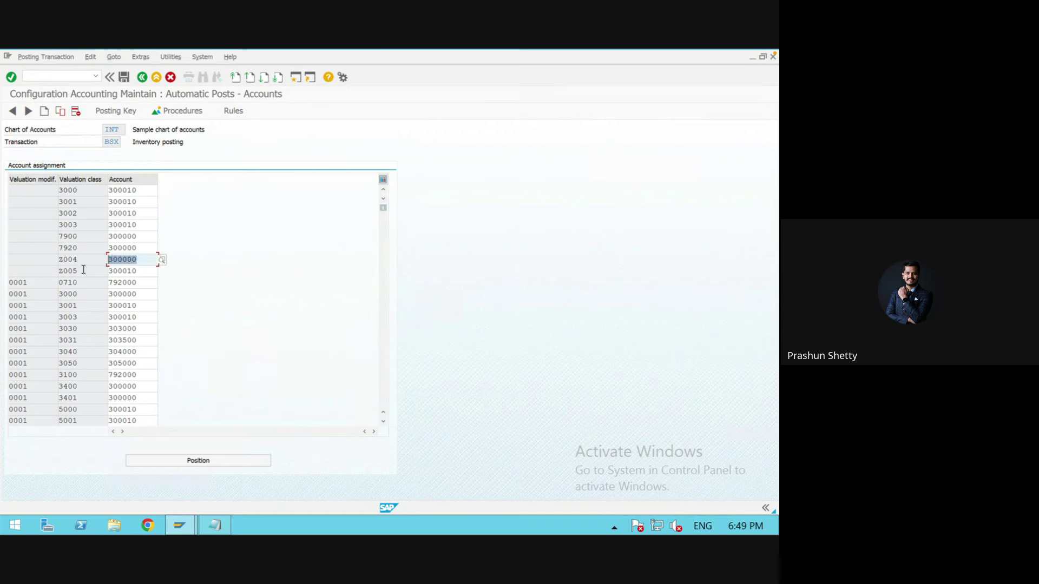
click(55, 270)
click(148, 270)
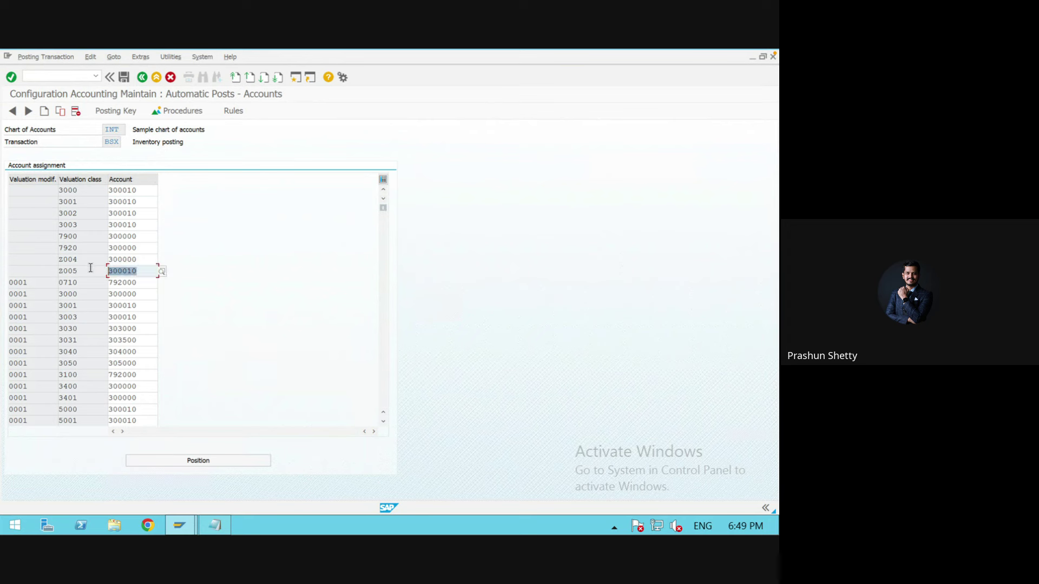
Switch to Google Meet, choose to stay in the call, and return to the remote desktop session in full screen
click(149, 531)
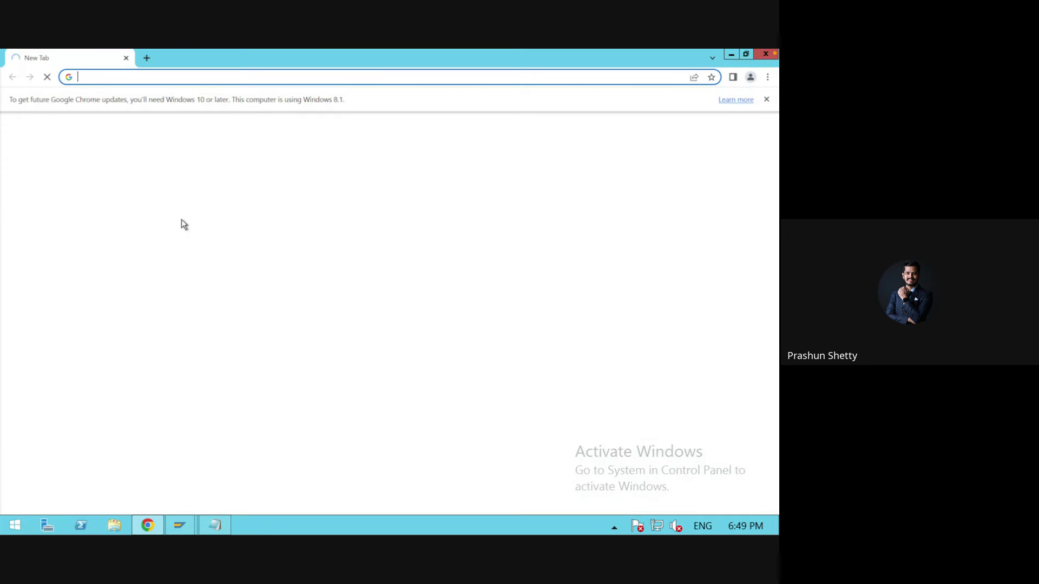
click(730, 56)
mouse_move(136, 53)
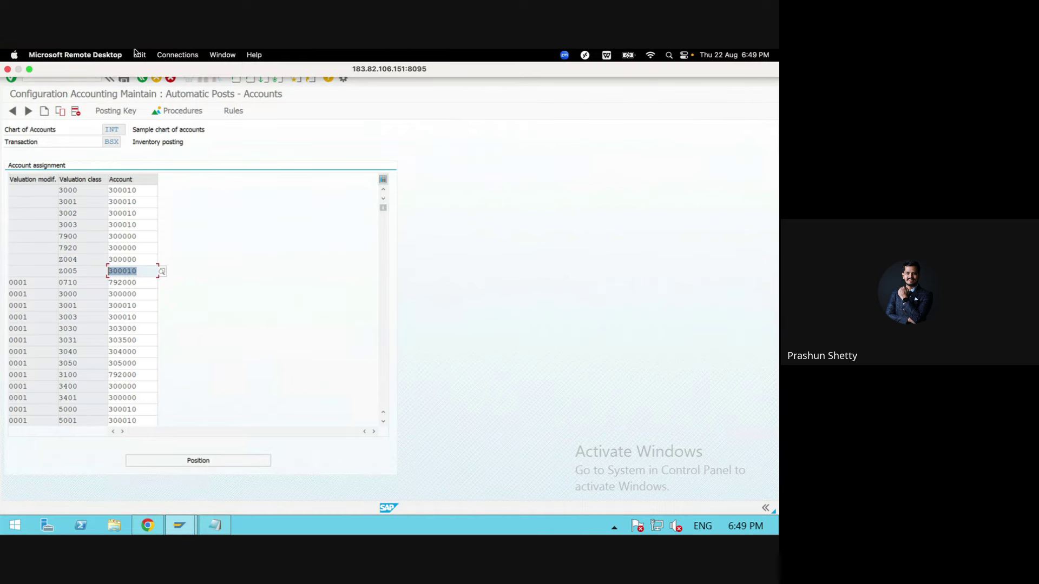
click(30, 72)
key(super+Tab)
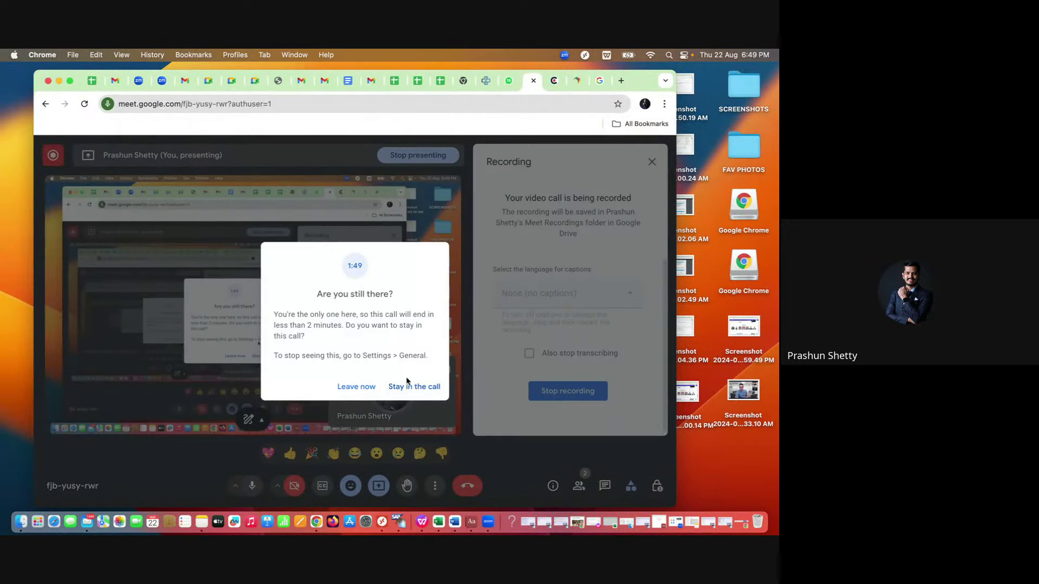
click(417, 387)
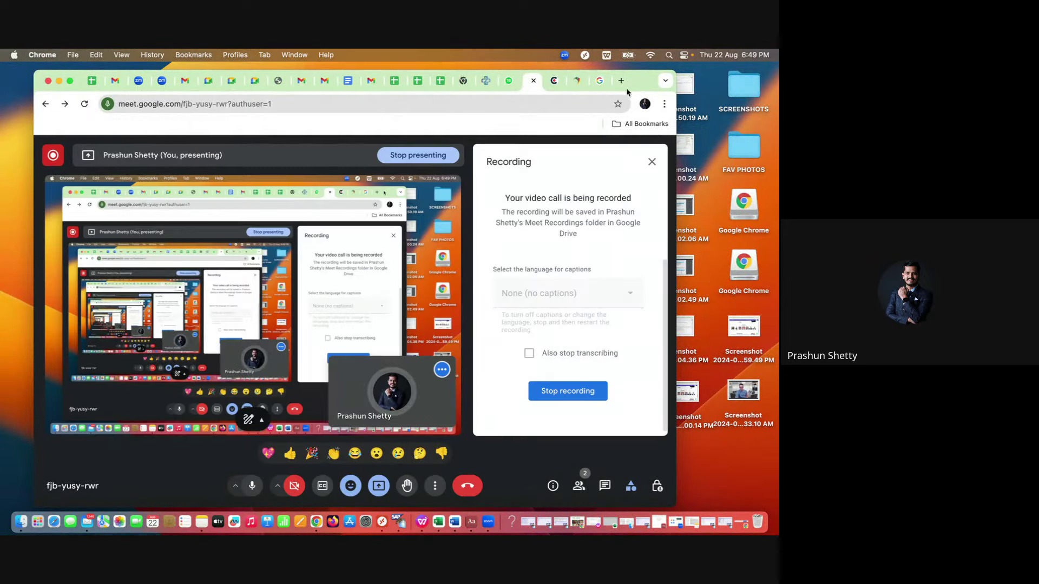
click(382, 523)
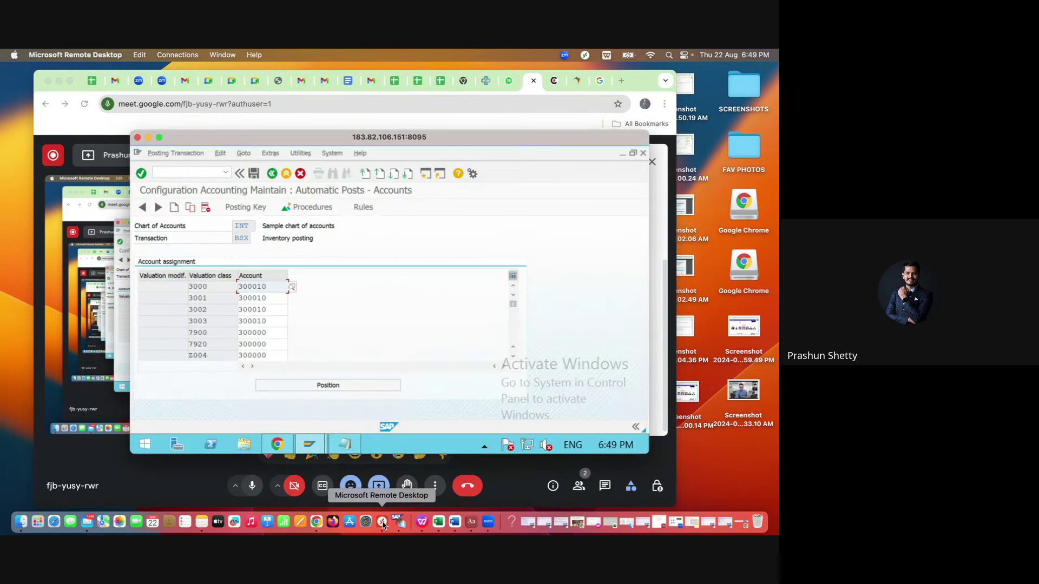
click(159, 137)
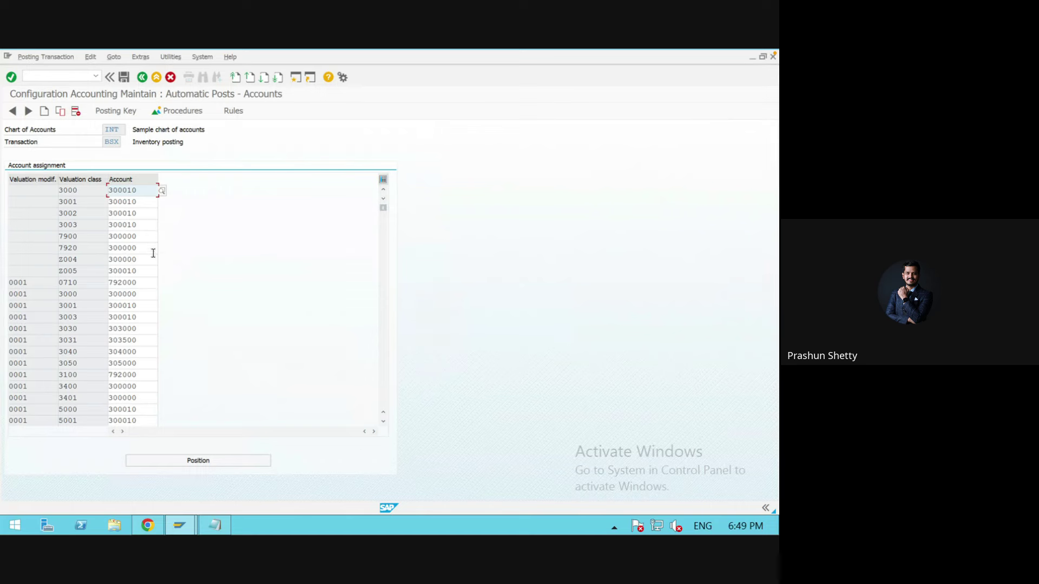
Point out valuation classes Z004 and Z005 in the account assignment and return to SAP Easy Access
double_click(76, 260)
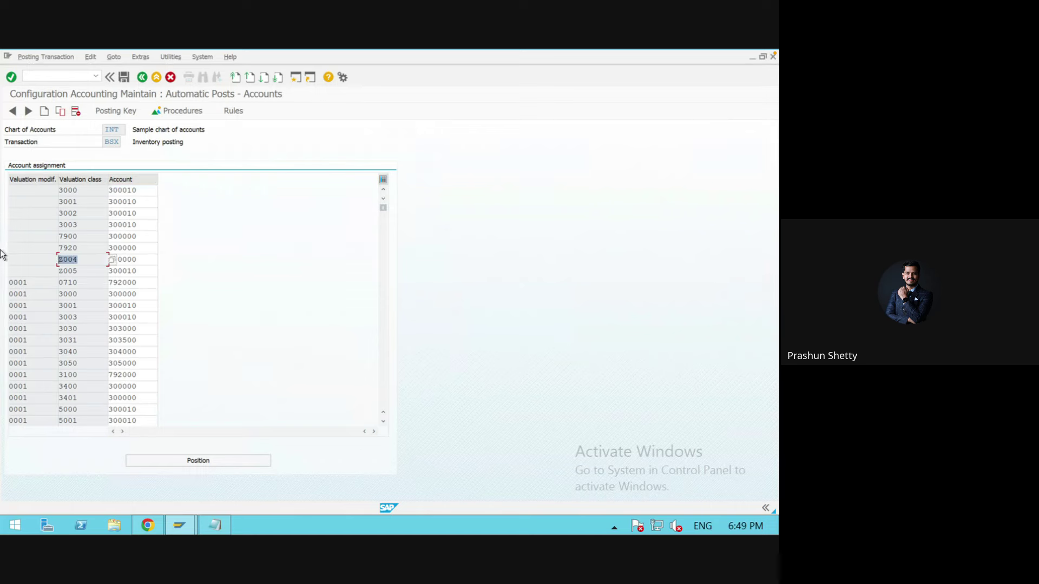
double_click(76, 272)
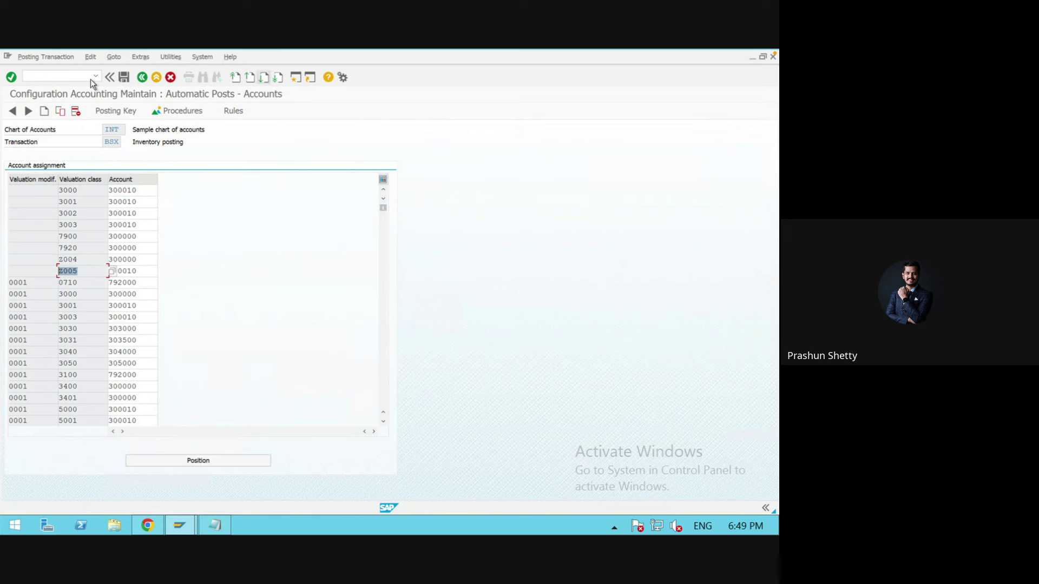
click(141, 76)
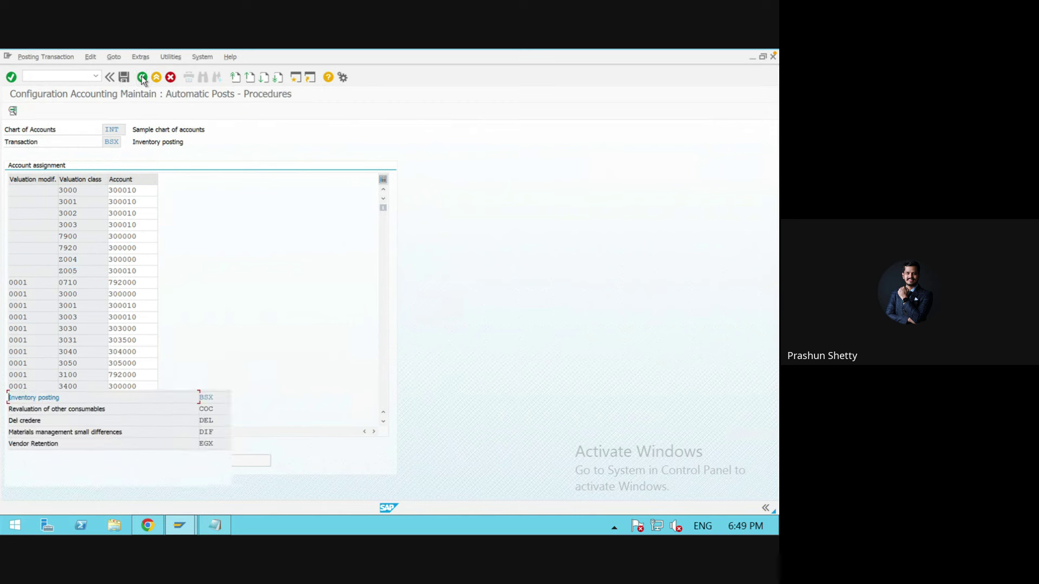
click(141, 77)
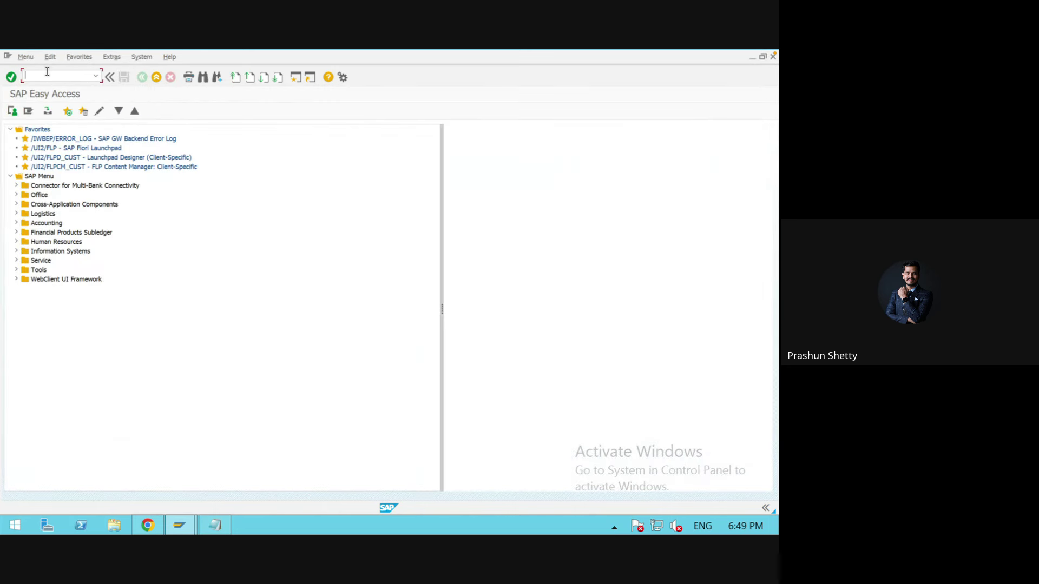
Run the MM60 materials list for material 8888970 in plant HW01, check its material type and valuation class, and return to the selection
text(mm60)
key(Return)
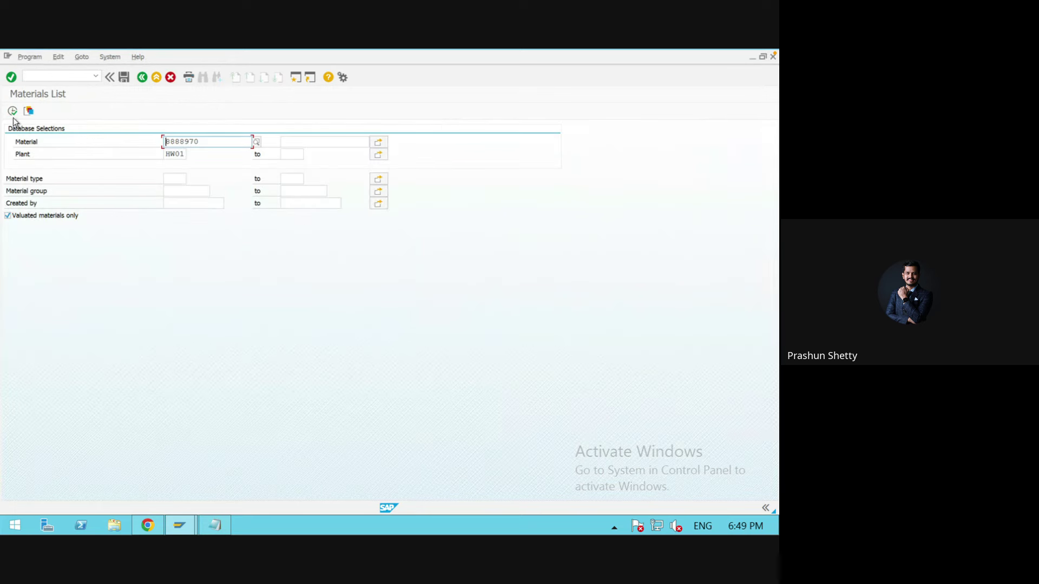
click(12, 112)
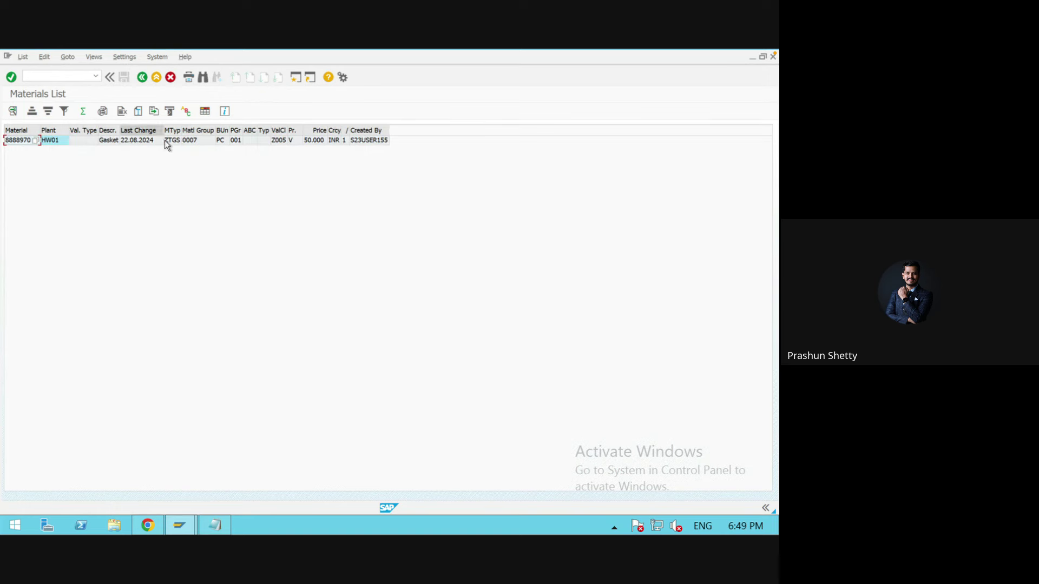
click(174, 140)
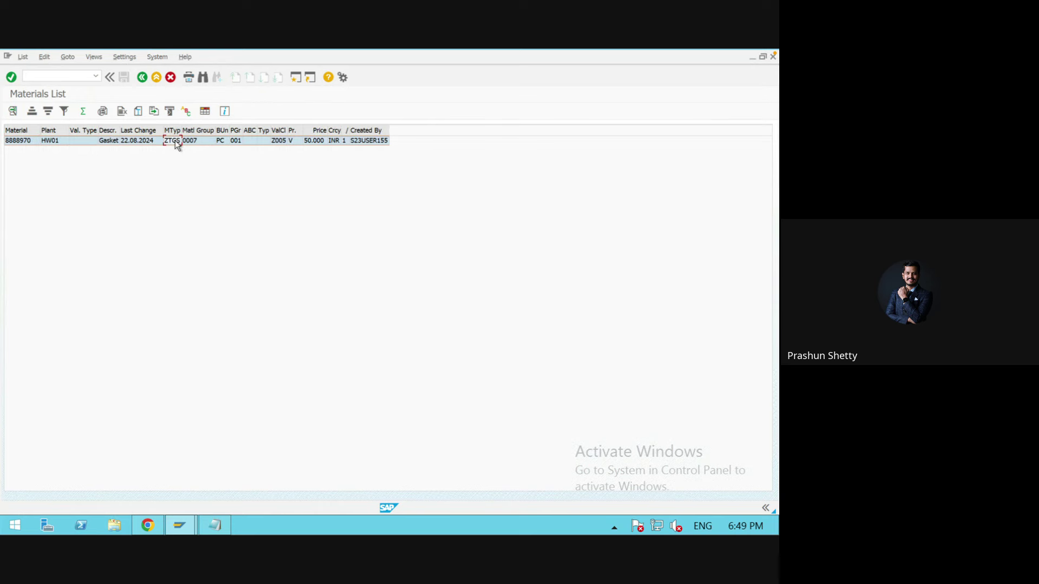
click(277, 141)
click(142, 76)
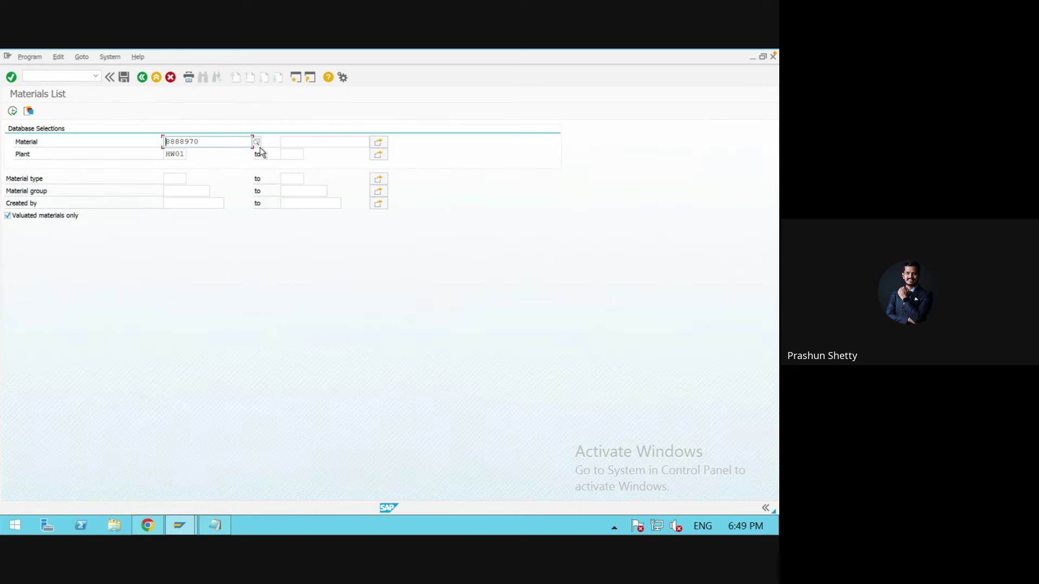
Select the Electrode Gap from plant HW01's material search, run the materials list, and check its valuation class
click(259, 142)
click(233, 142)
key(F4)
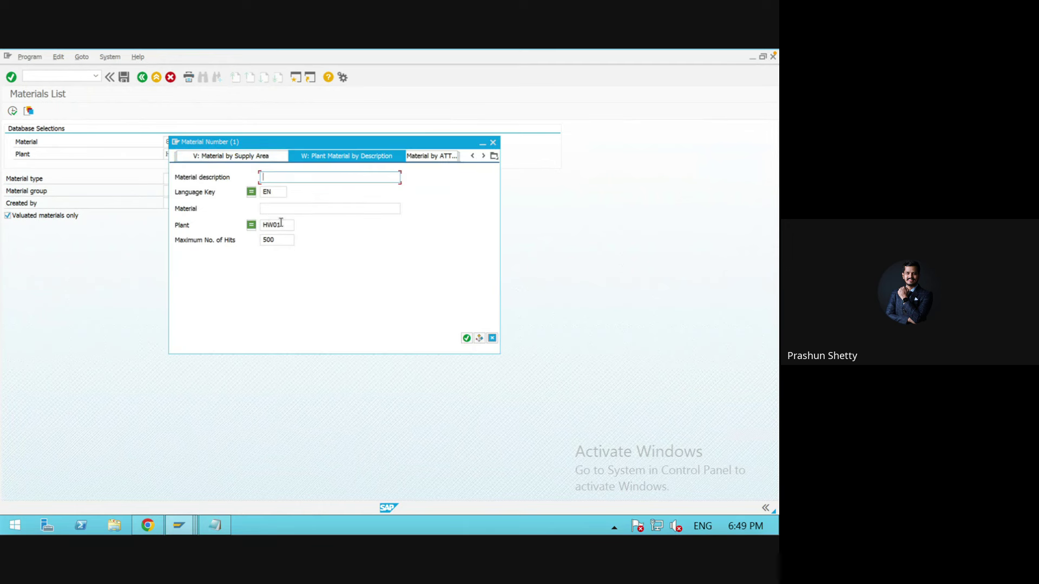
key(Return)
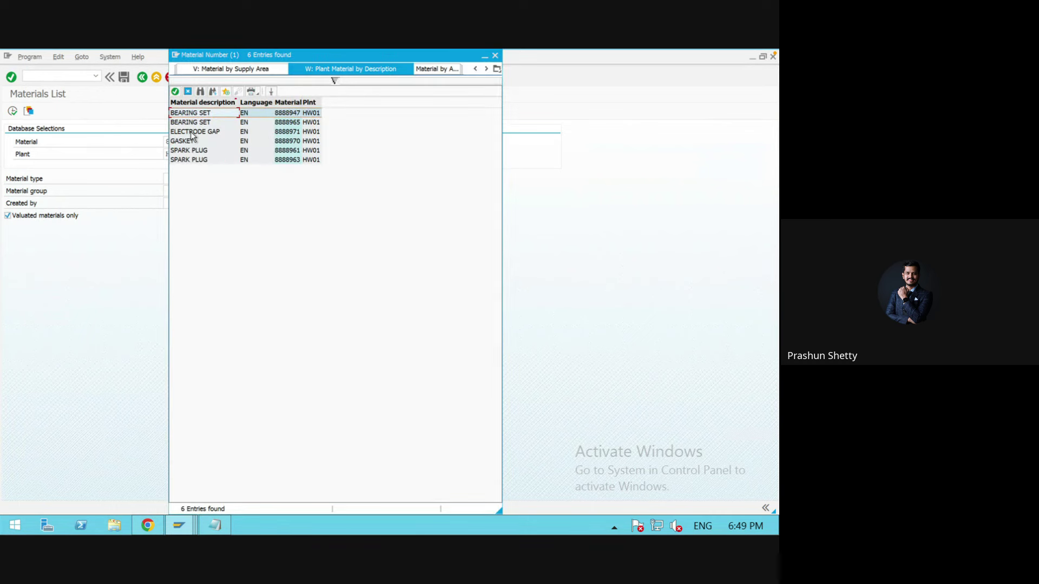
click(191, 132)
key(F8)
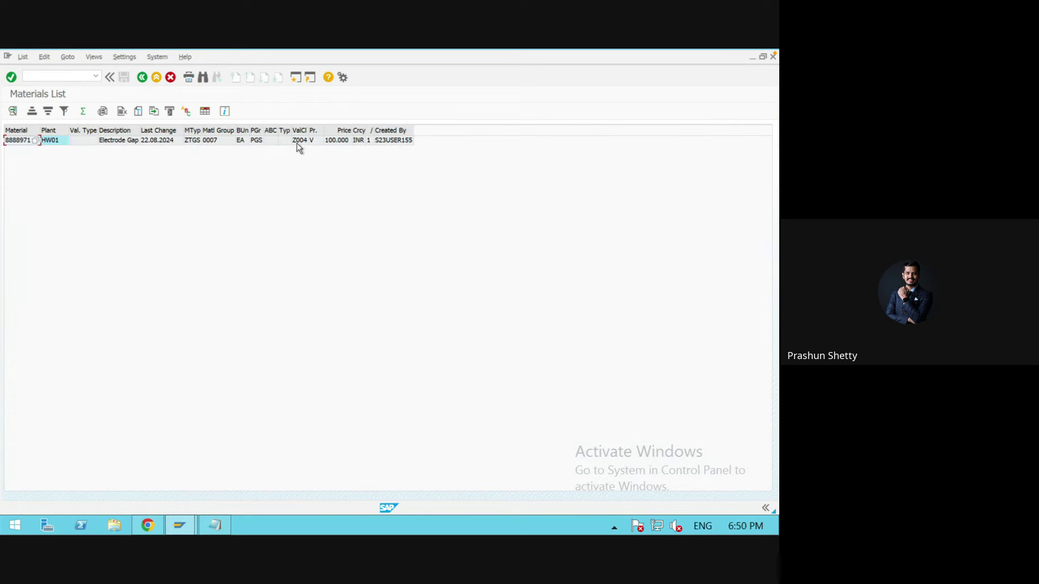
click(298, 140)
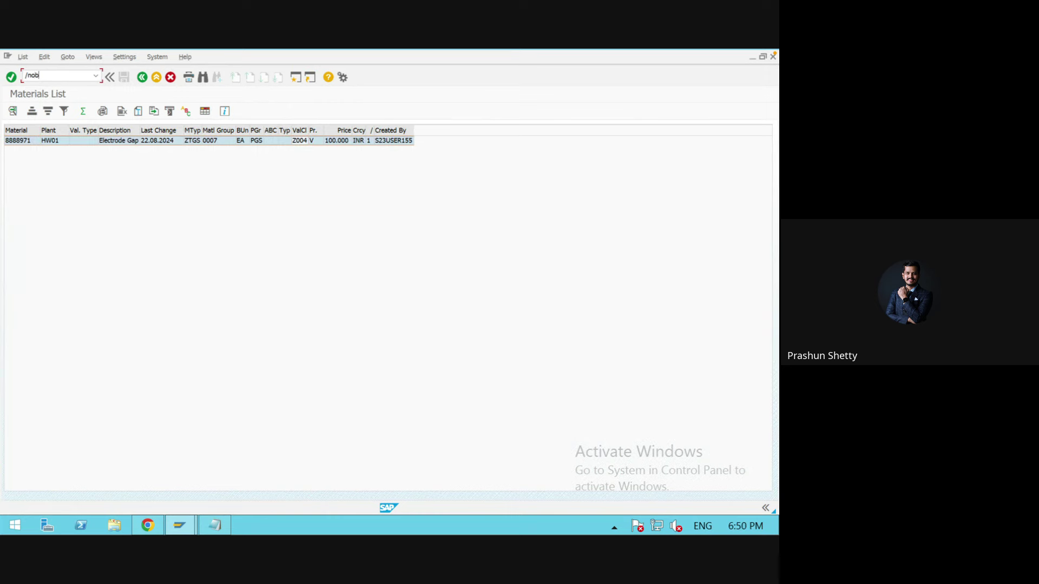
Reopen the BSX accounts in OBYC for chart of accounts INT and compare the accounts of valuation classes Z004 and Z005
text(yc)
key(Return)
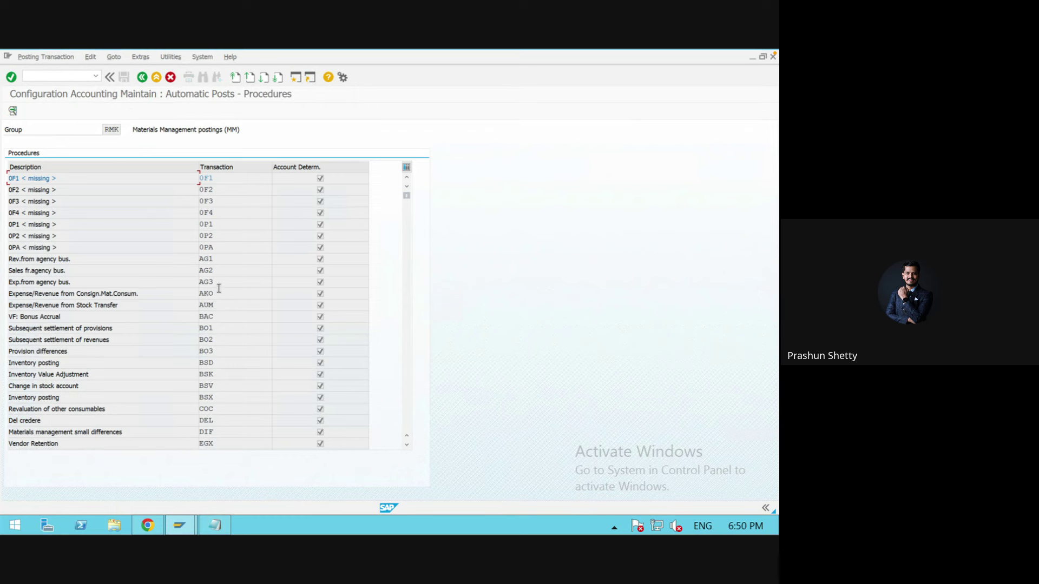
double_click(216, 399)
key(Return)
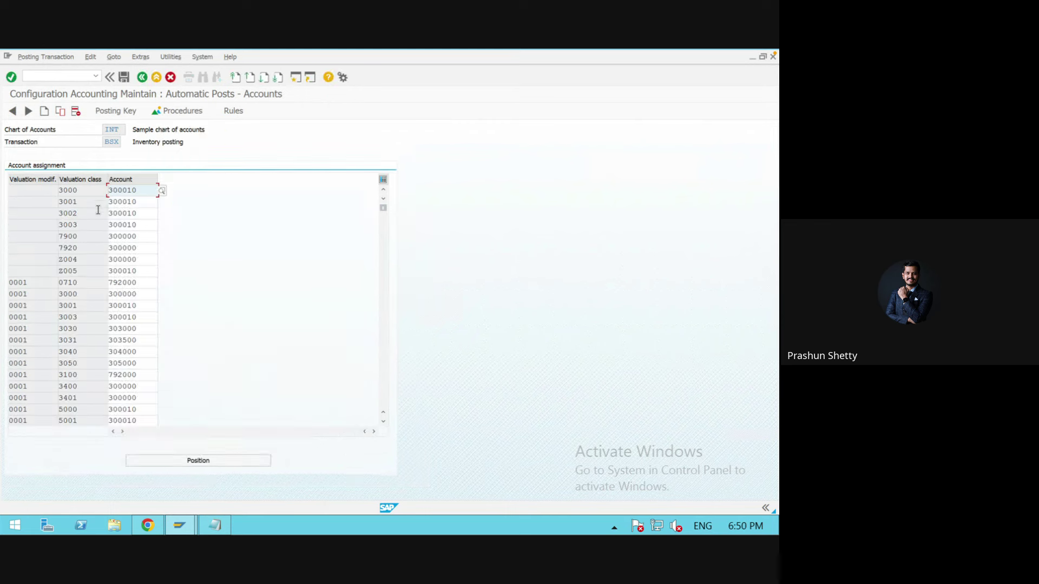
click(144, 261)
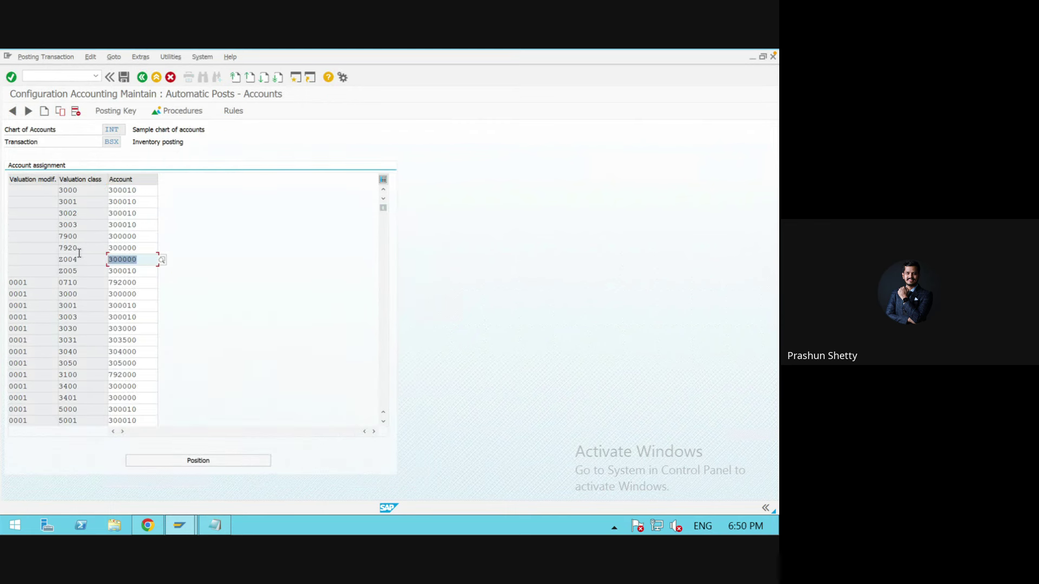
double_click(143, 271)
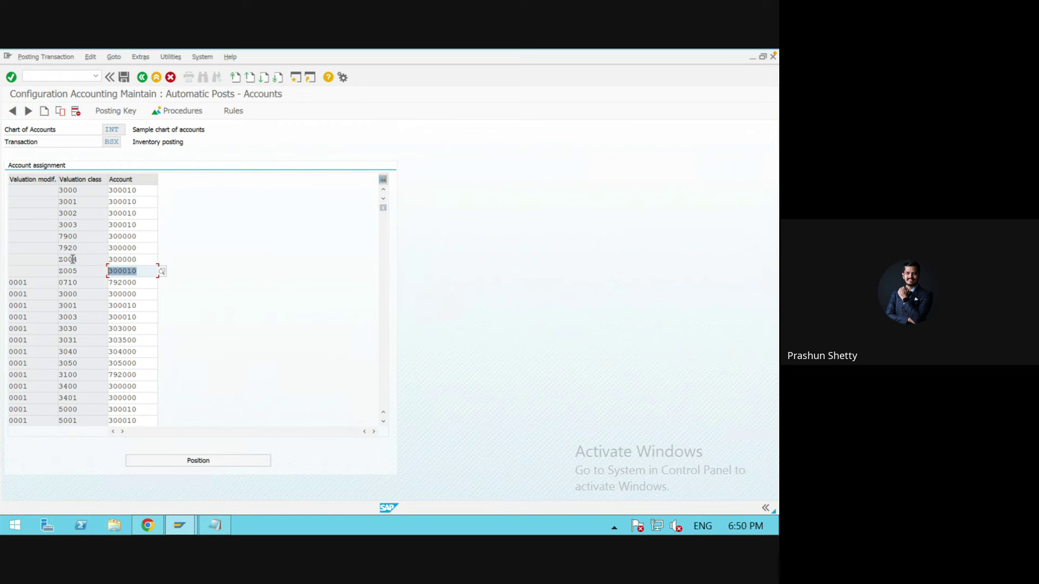
Leave the BSX account assignment and open the SAP Reference IMG from the customizing project screen
click(46, 75)
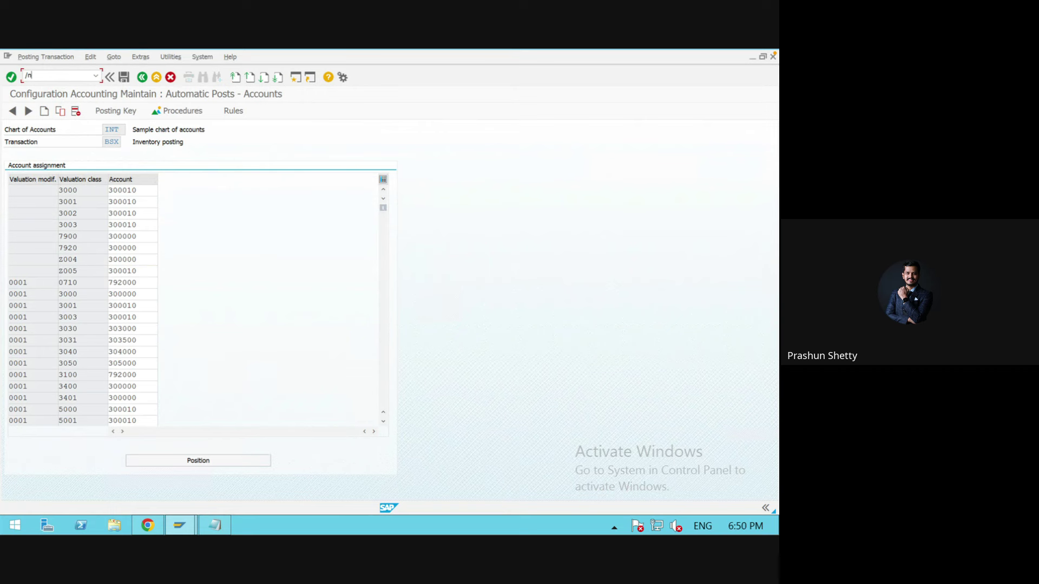
key(Return)
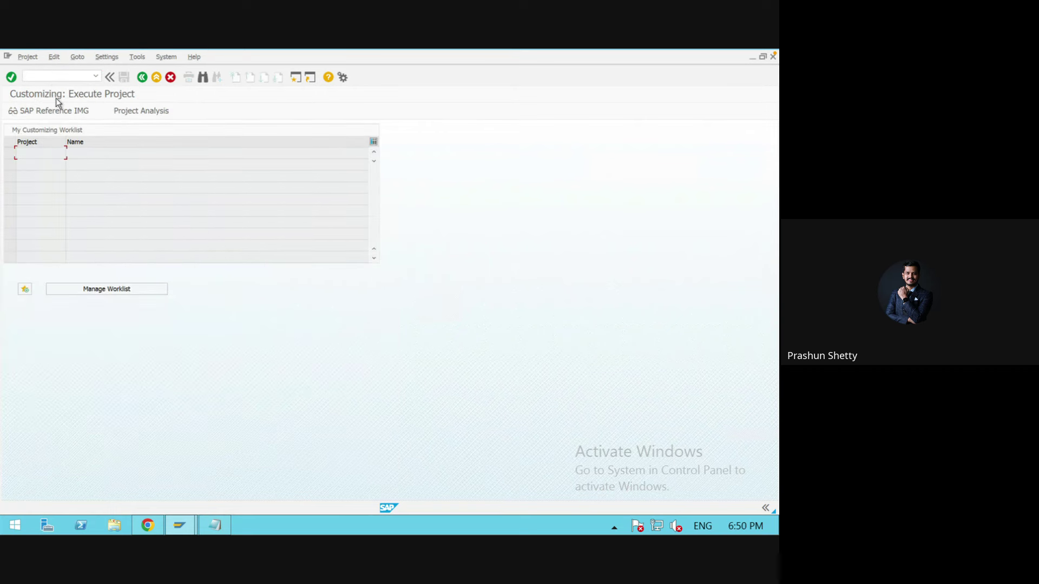
click(53, 111)
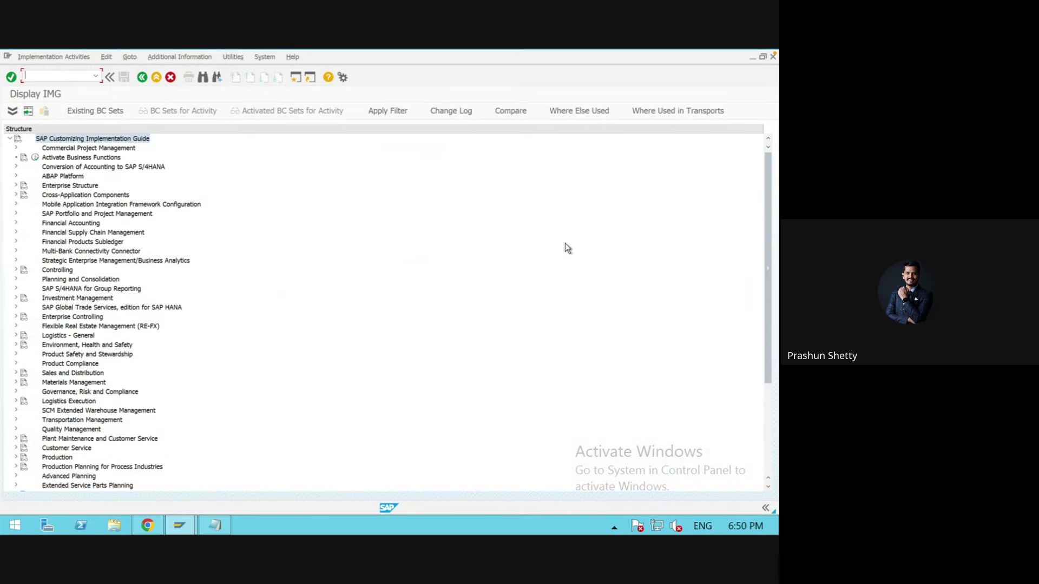
Open Define Valuation Classes under Materials Management, Valuation and Account Assignment, Account Determination Without Wizard
scroll(768, 267, down, 5)
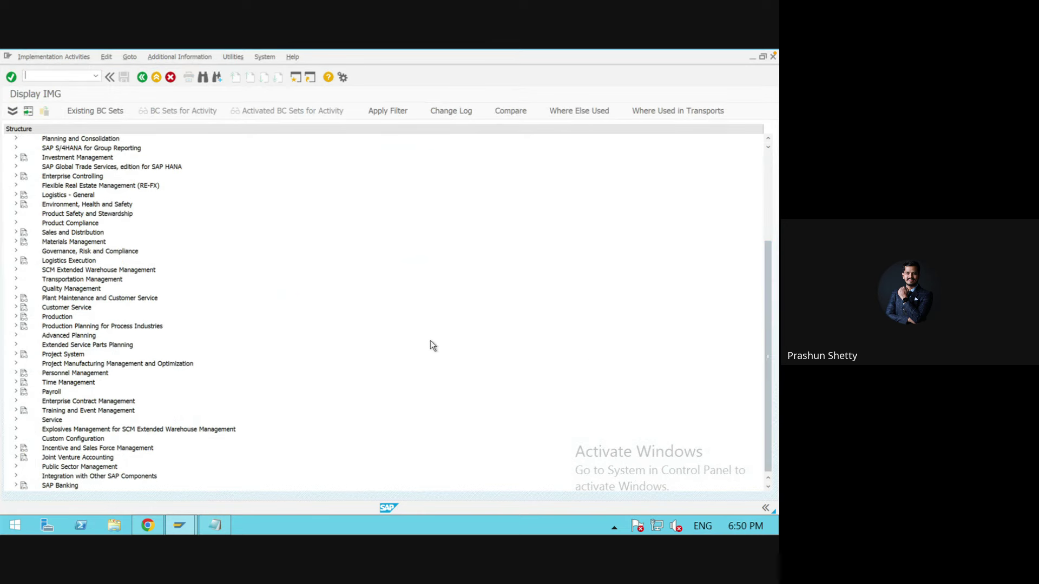
click(17, 241)
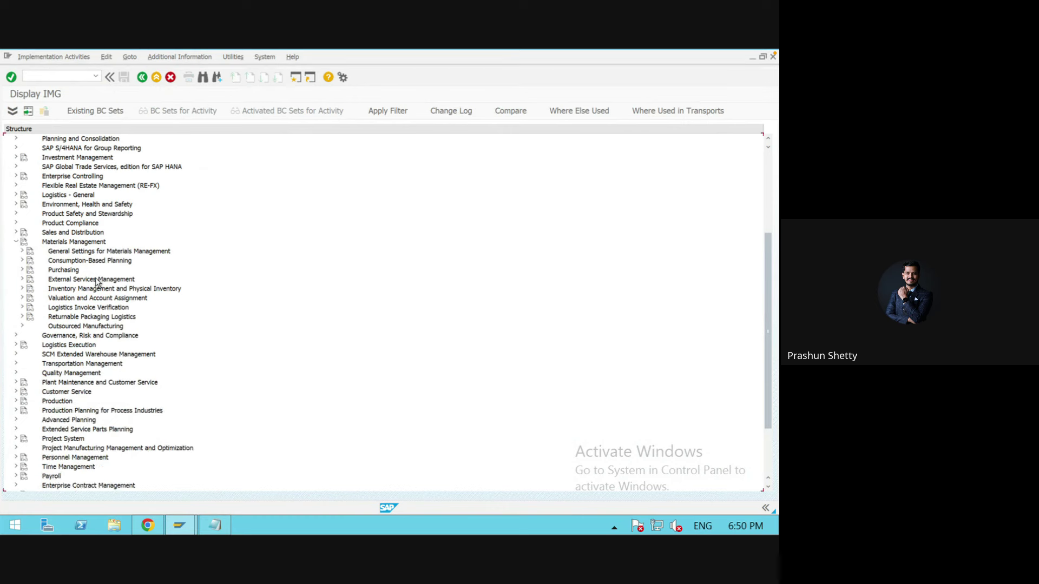
click(23, 298)
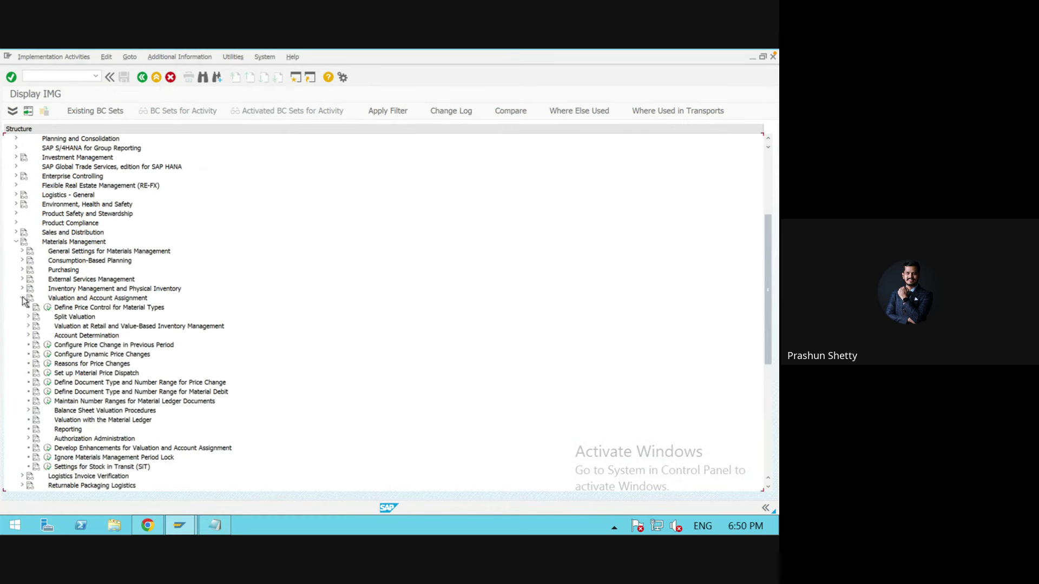
click(28, 336)
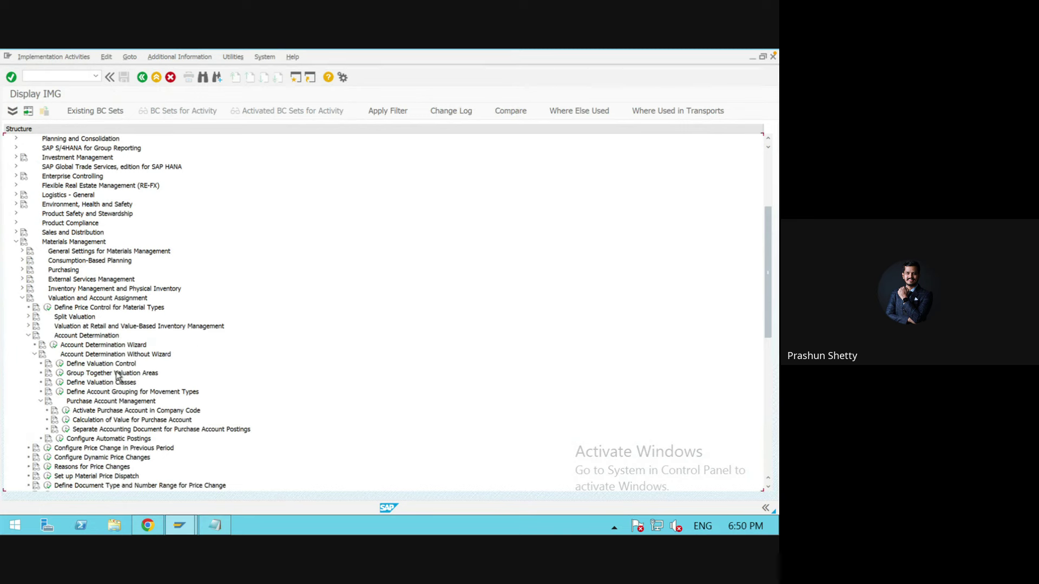
click(35, 355)
click(35, 355)
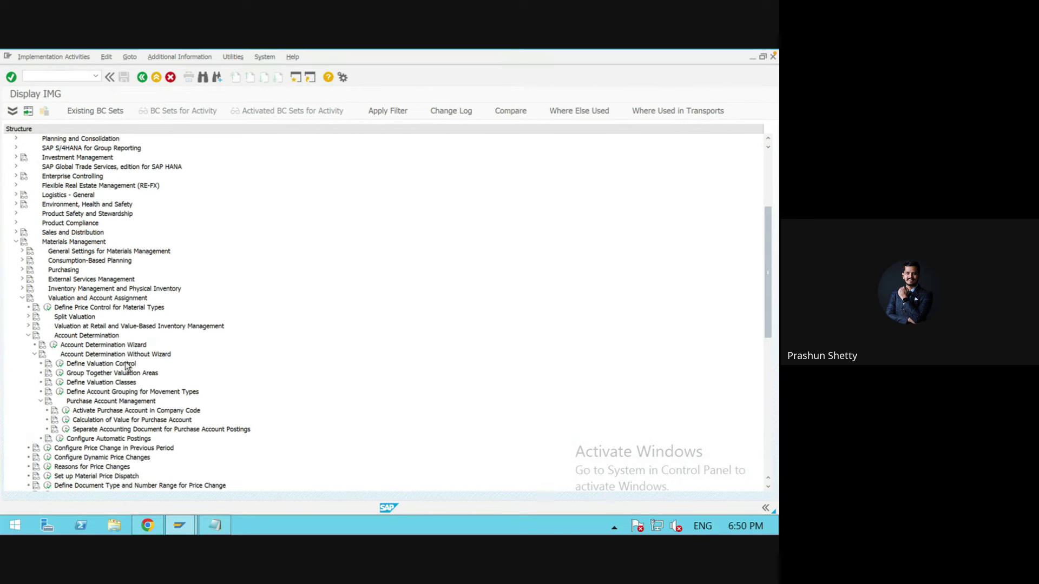
click(66, 382)
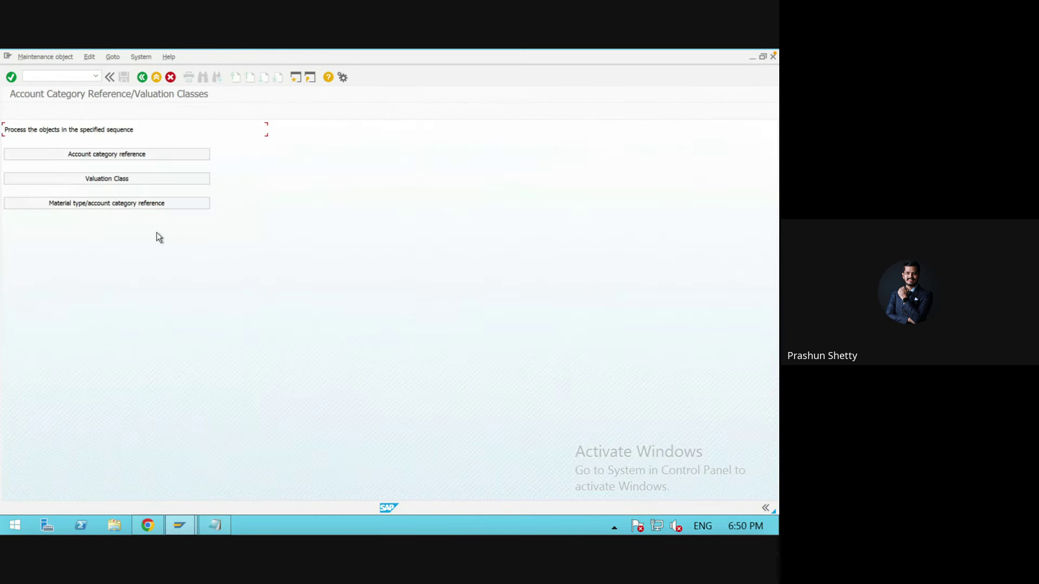
Find account category reference ZTGS in the account category reference list, check its description, and return to the overview
click(121, 153)
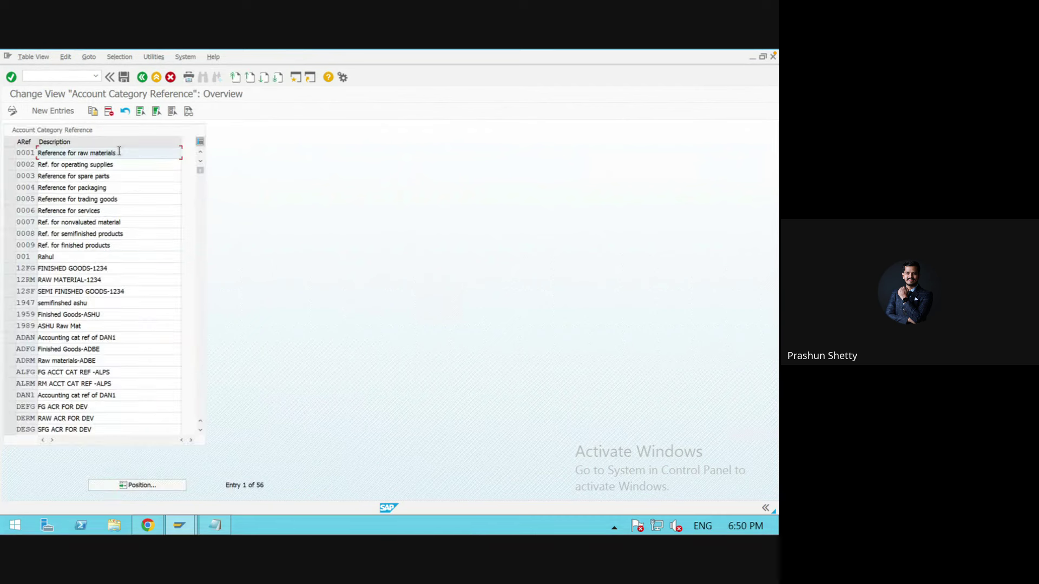
click(143, 485)
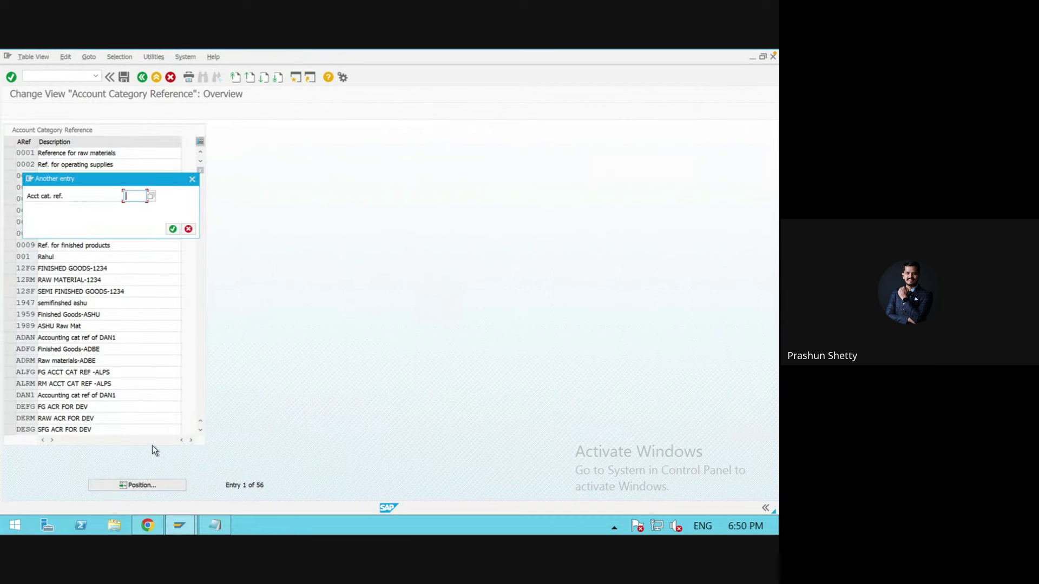
text(ZTGS)
key(Return)
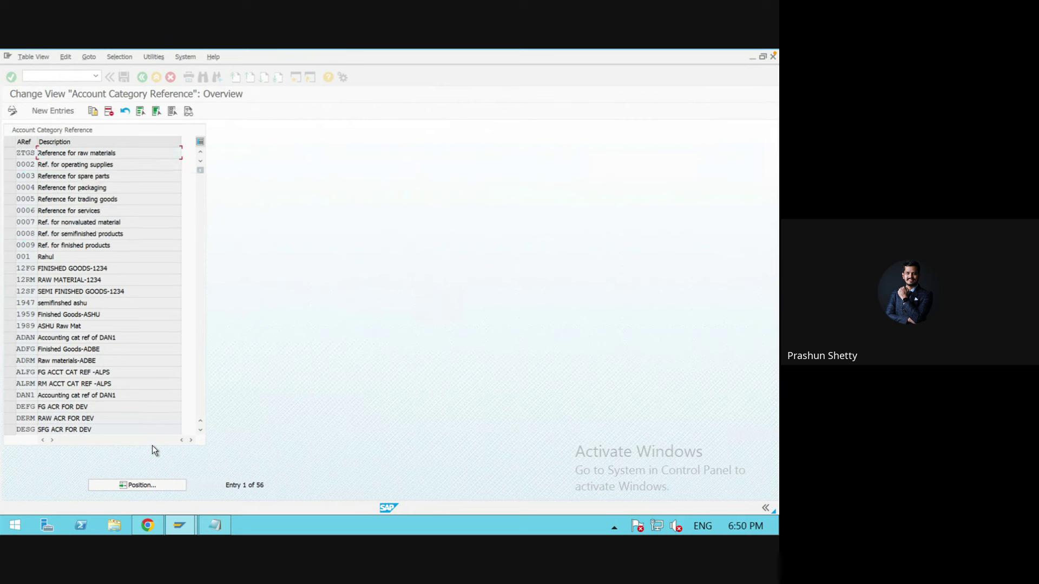
drag(102, 153, 16, 152)
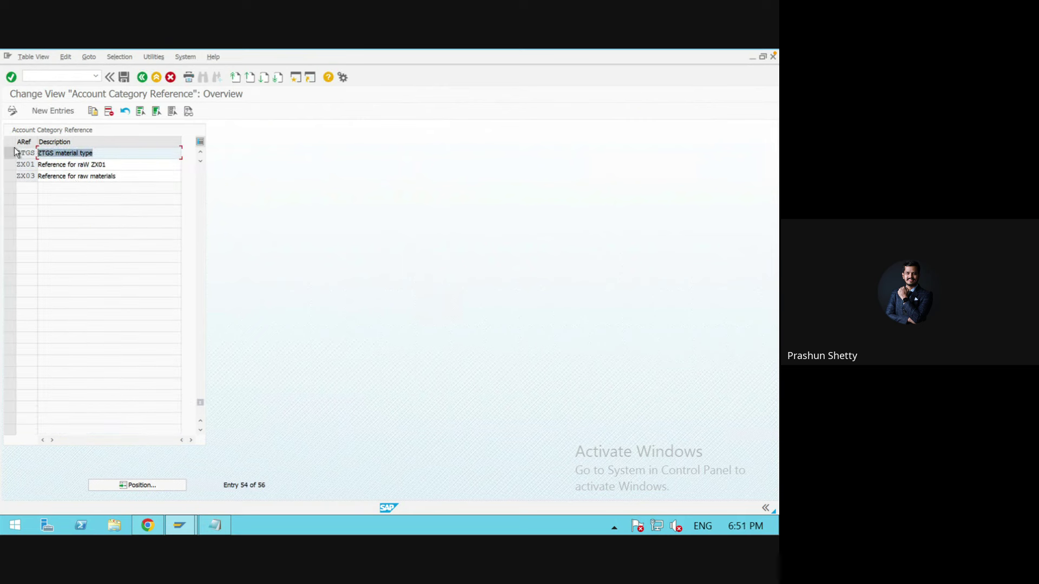
click(143, 77)
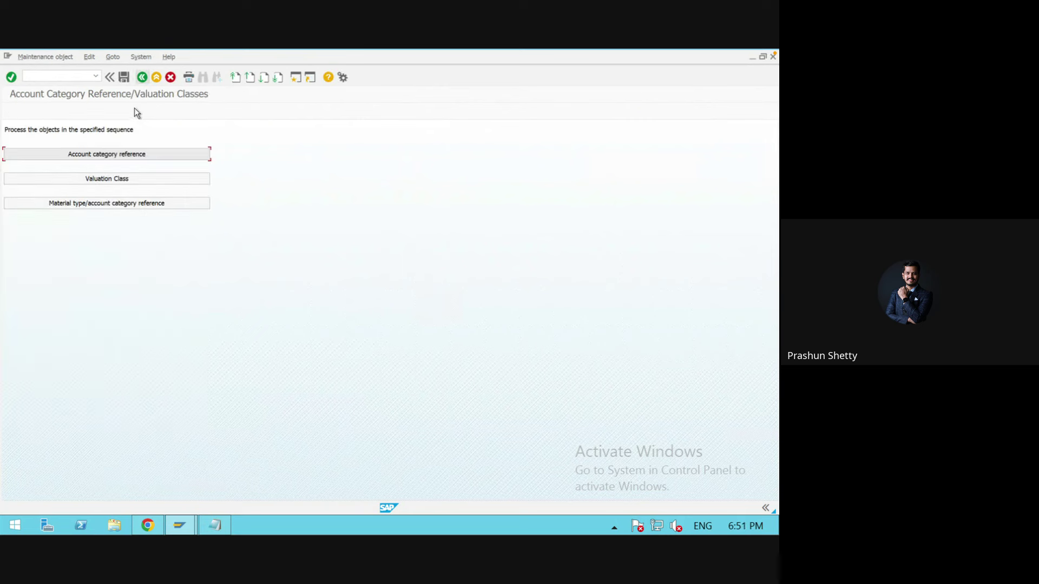
Locate valuation class Z004, widen the account reference column to check its category reference and description, and return to the overview
click(91, 178)
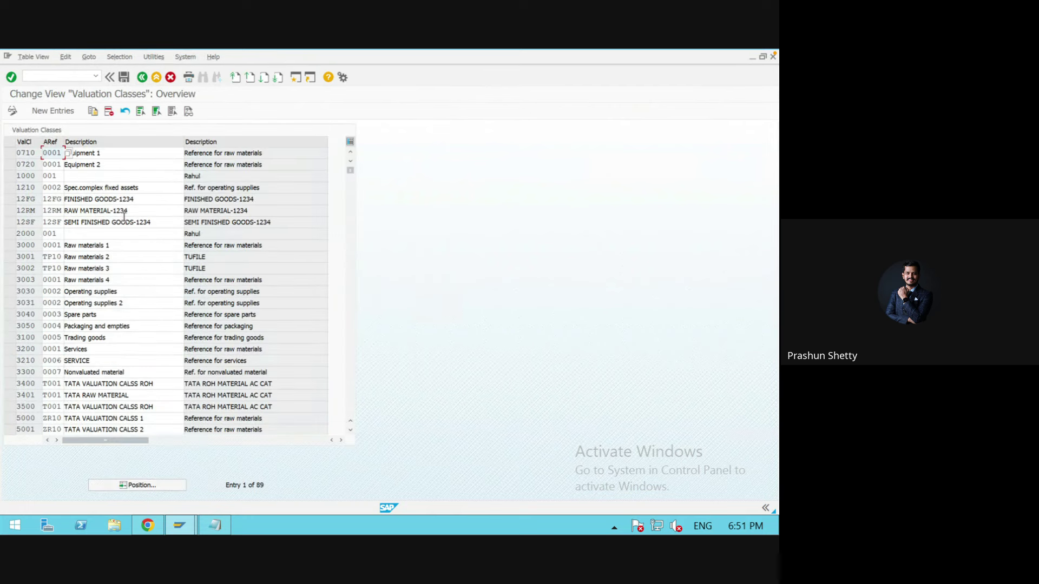
click(129, 485)
text(Z)
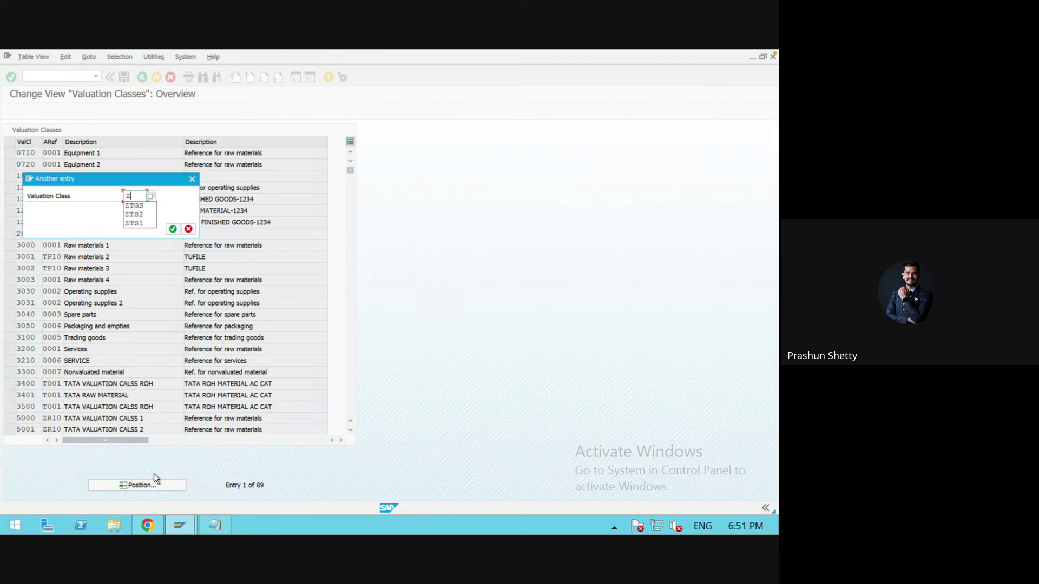
text(004)
key(Return)
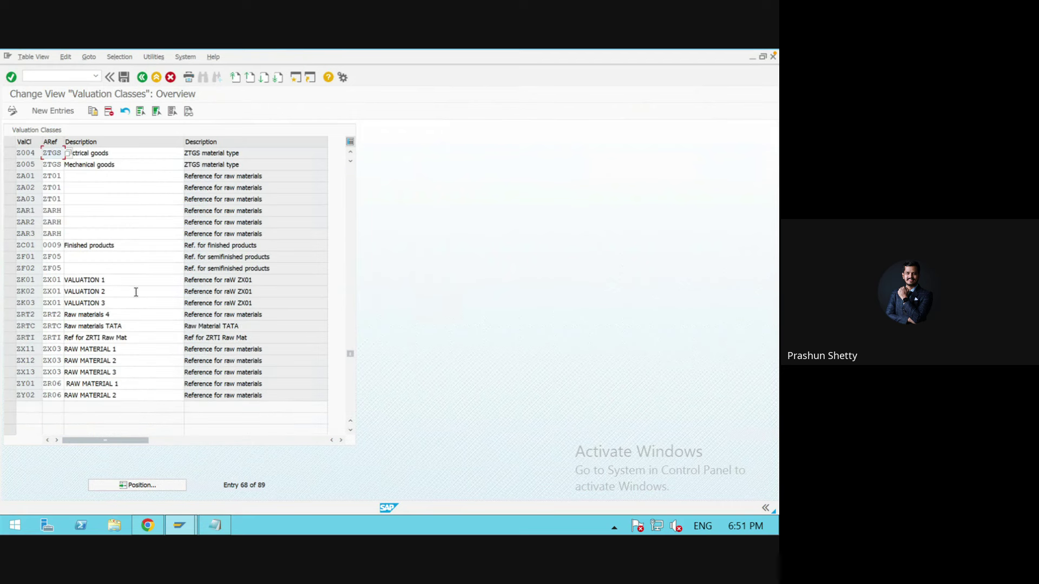
click(115, 155)
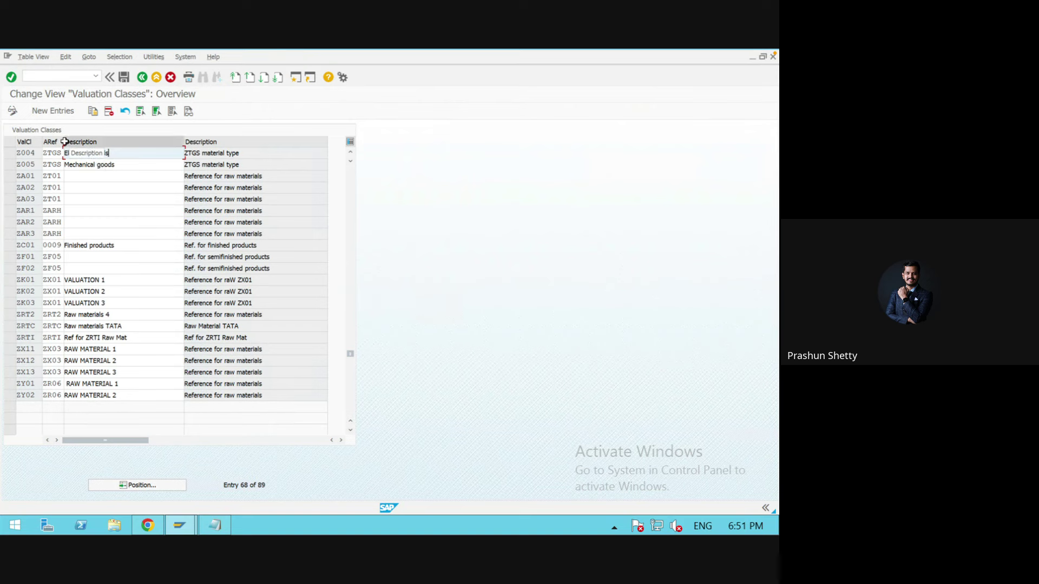
drag(63, 142, 91, 141)
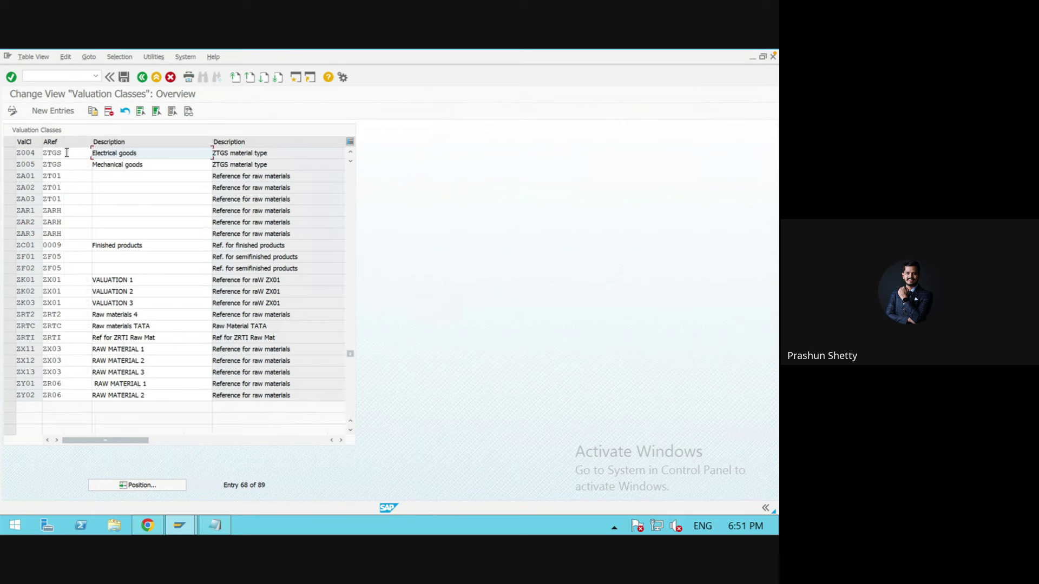
double_click(53, 154)
click(142, 77)
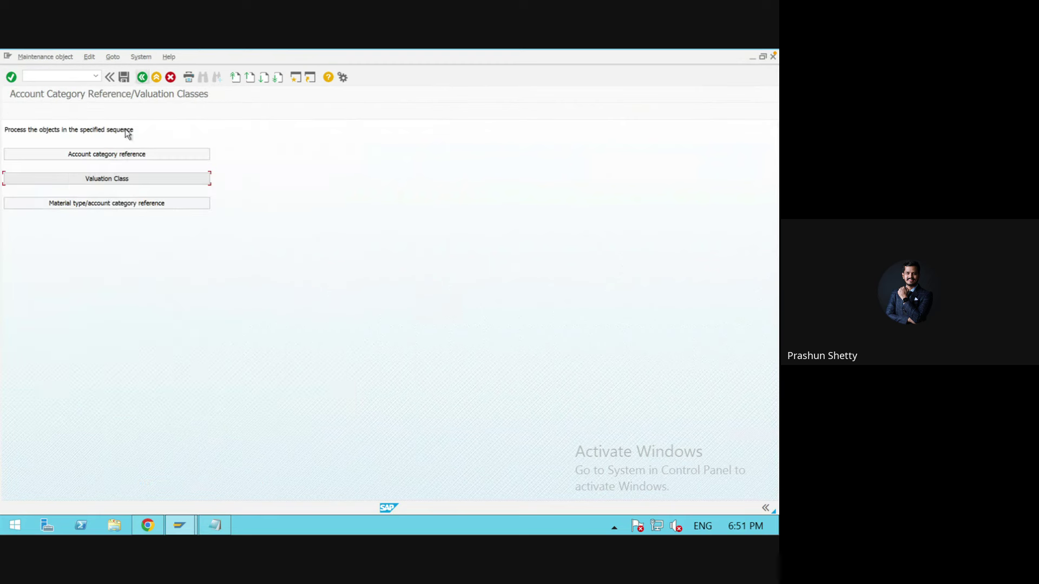
Open the material type/account category reference assignment and locate material type ZTGS to check its account reference
click(96, 202)
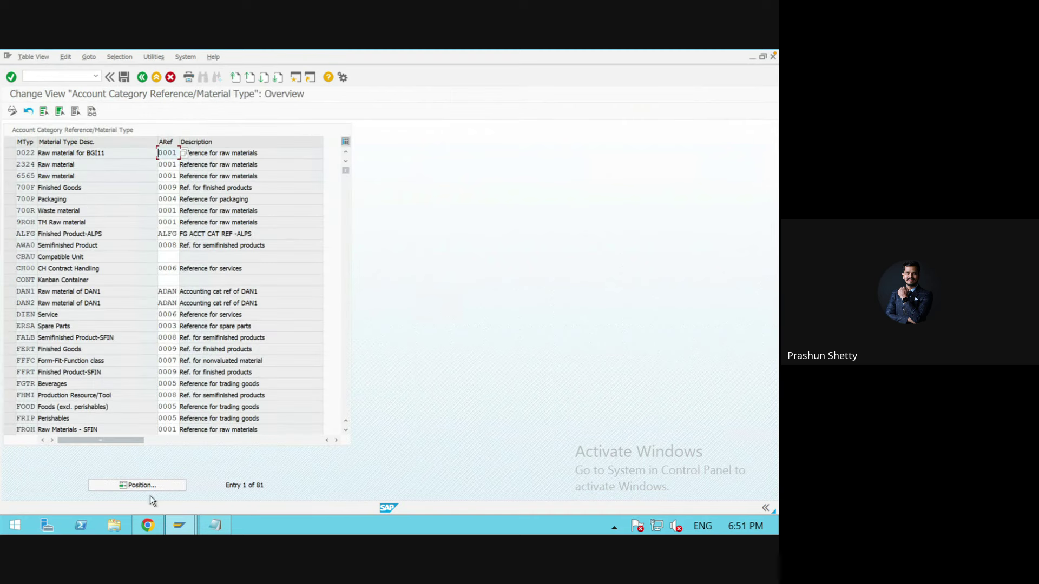
click(146, 487)
text(ZTGS)
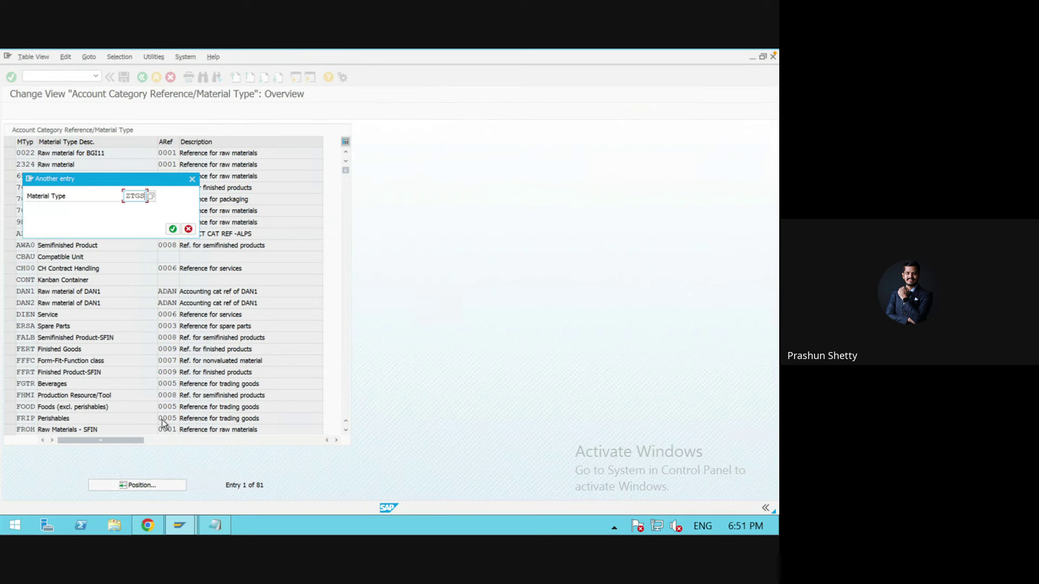
key(Return)
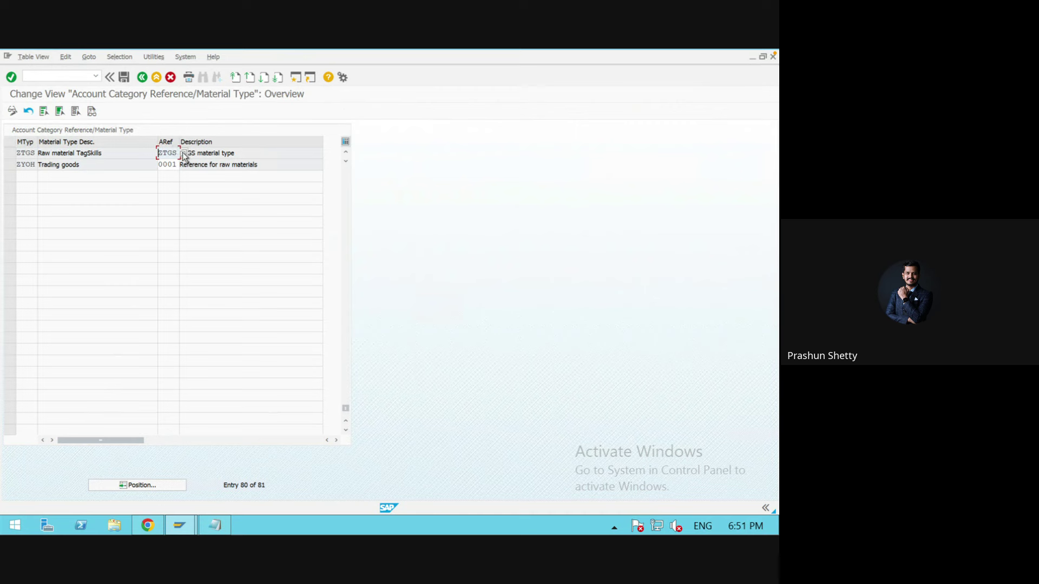
Open the material types configuration in a new session, accepting display-only access to the locked data
click(297, 78)
click(157, 77)
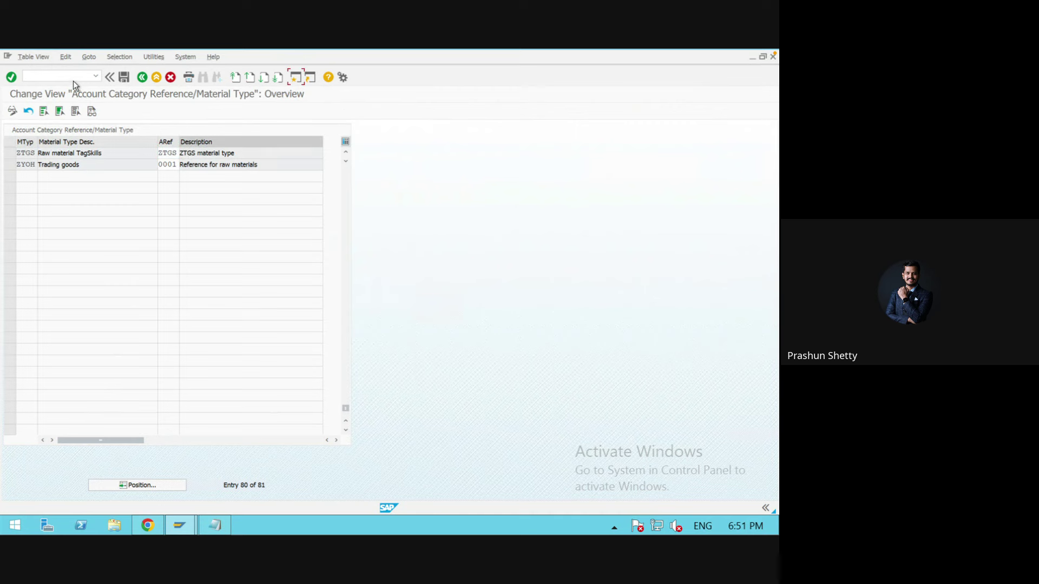
text(s)
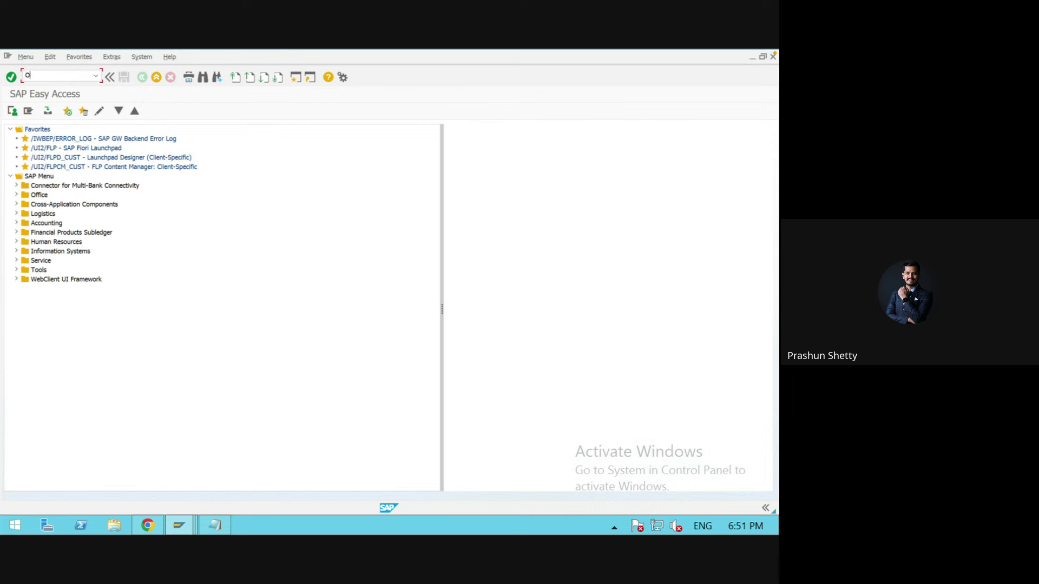
text(m34)
key(Return)
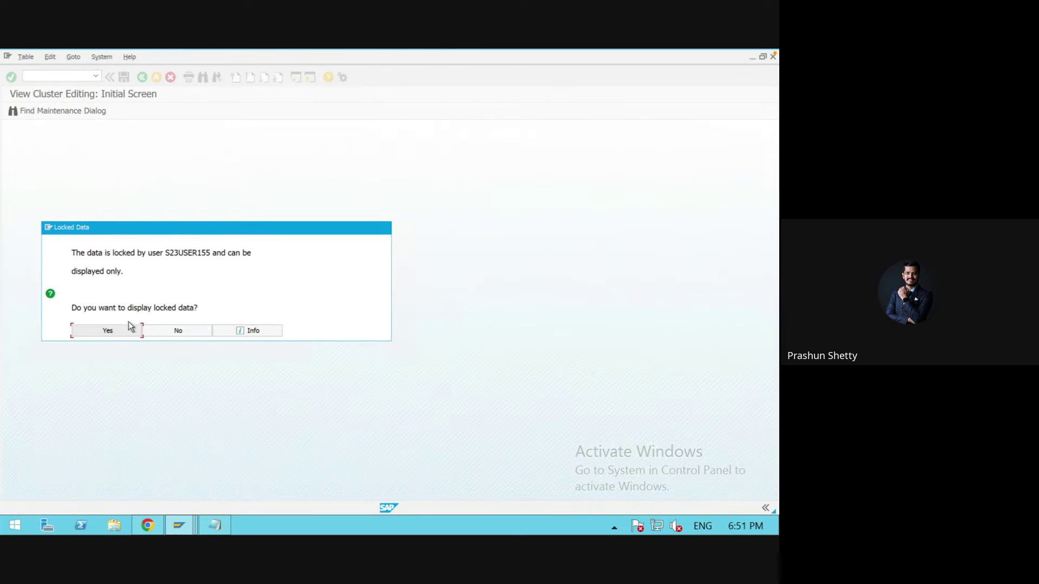
click(121, 327)
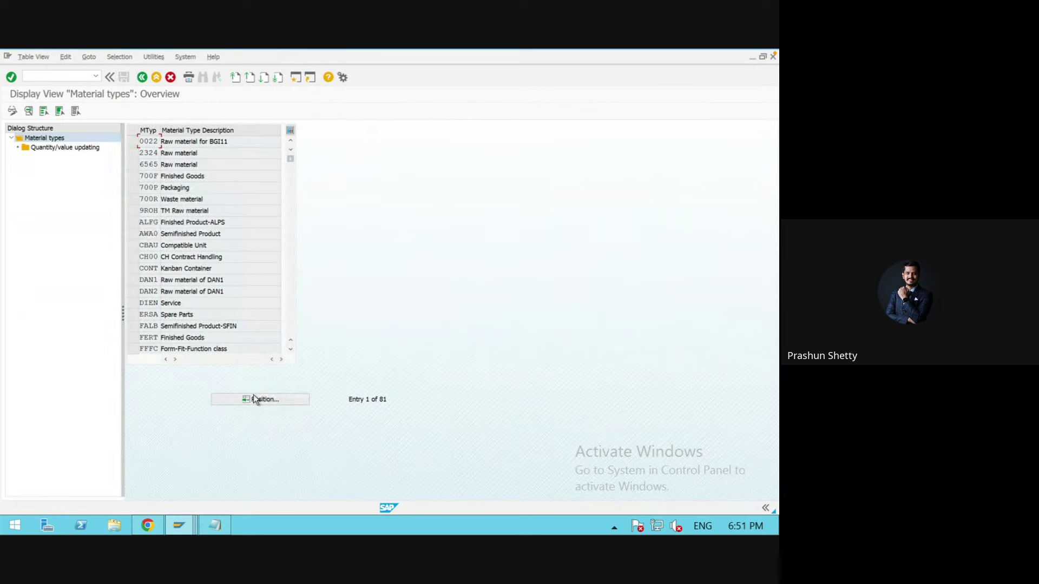
Locate material type ZTGS, open its details, and check the account category reference in the Valuation section
click(255, 399)
text(ZTGS)
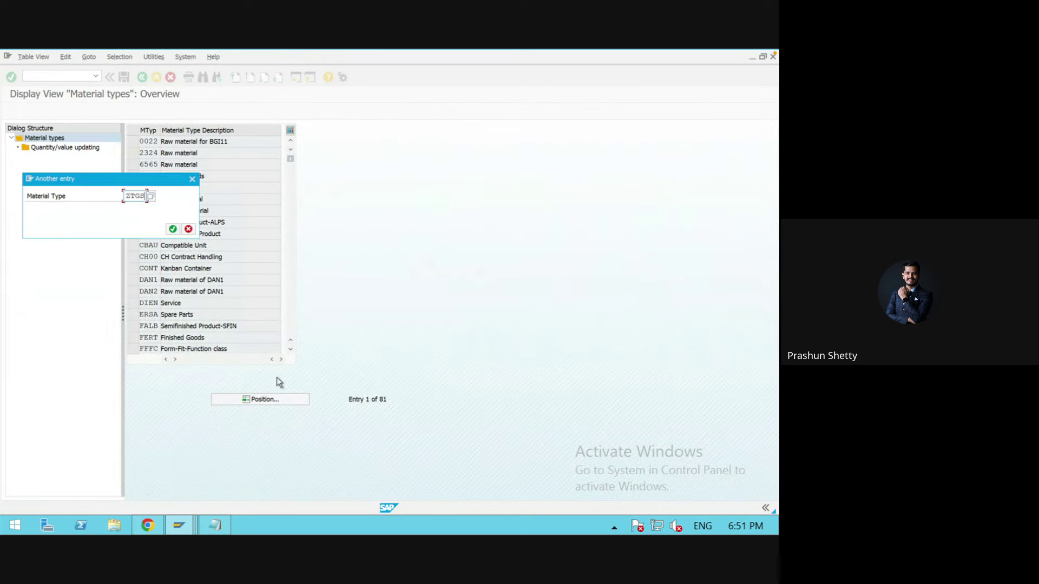
key(Return)
click(134, 141)
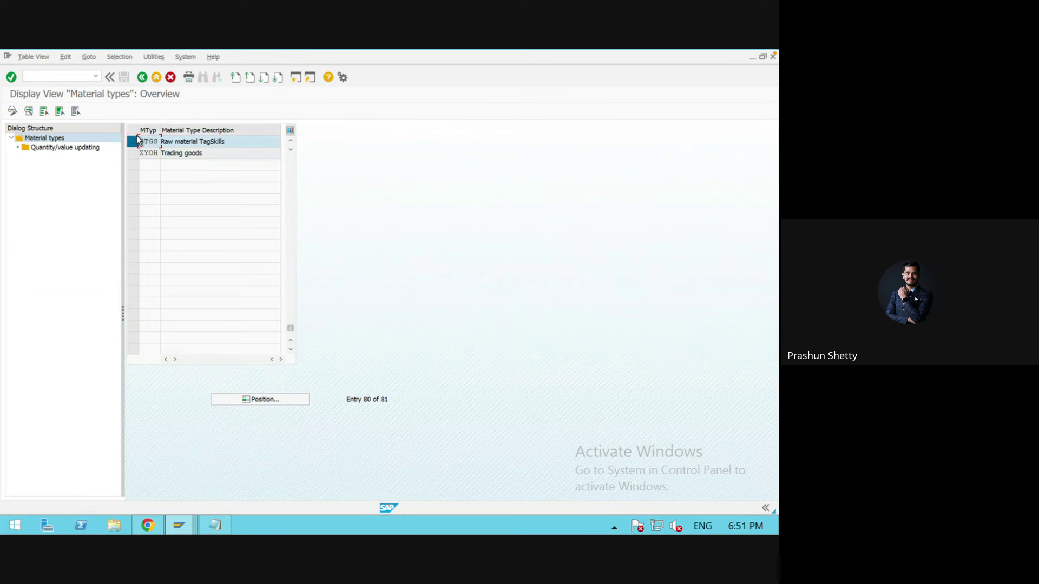
click(64, 150)
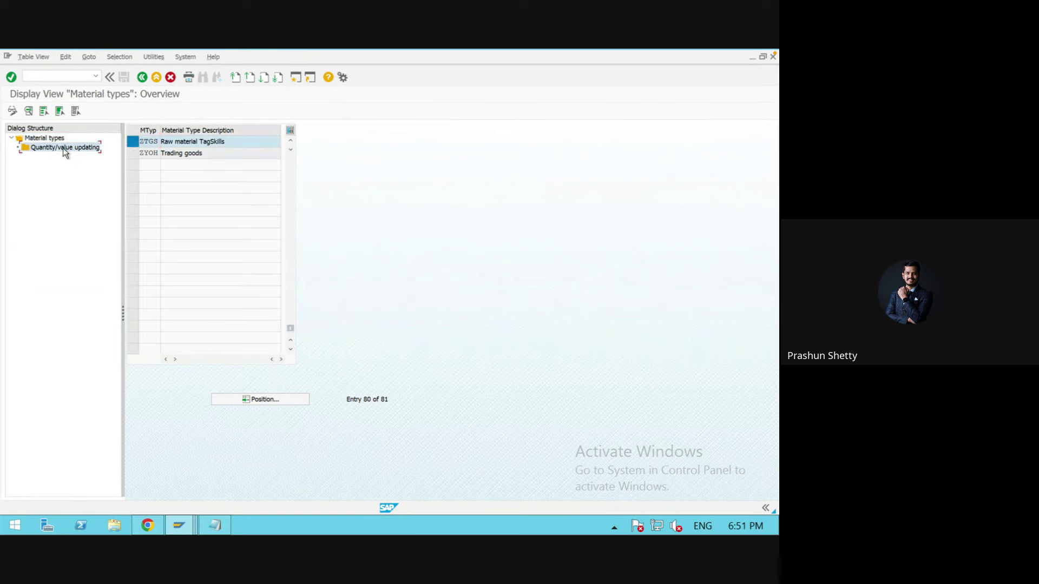
click(29, 111)
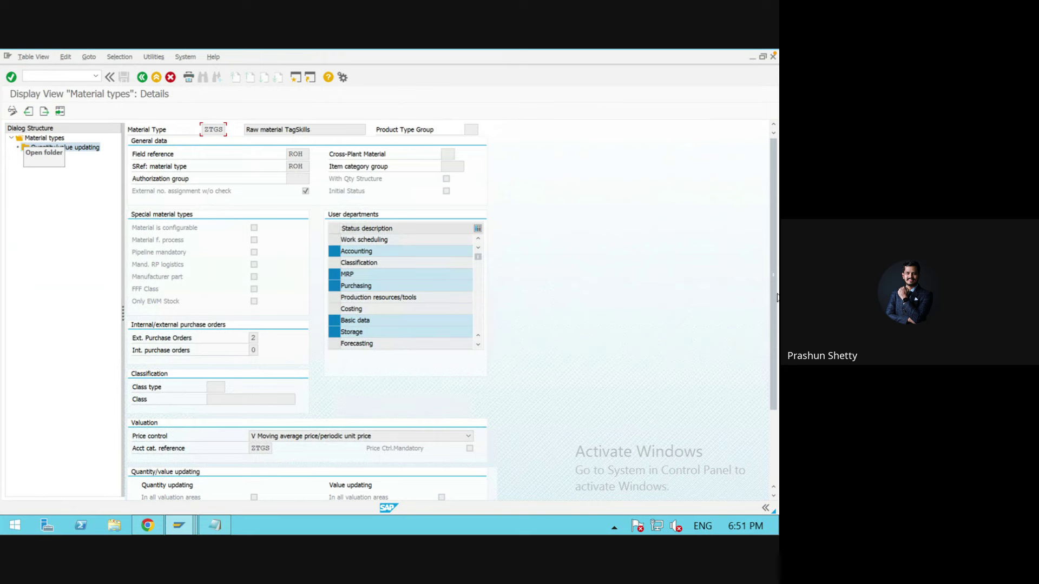
scroll(258, 390, down, 2)
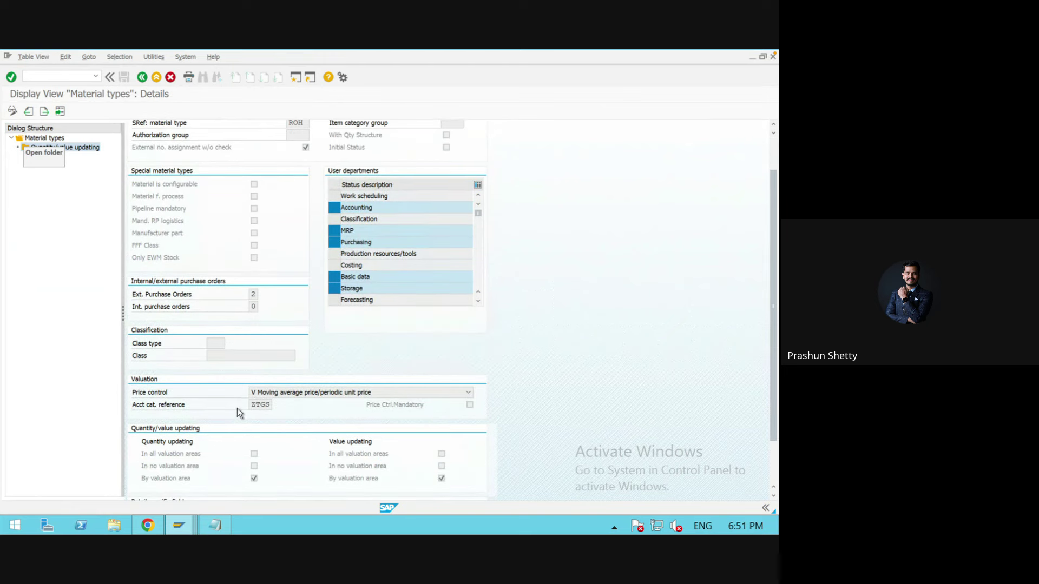
double_click(268, 404)
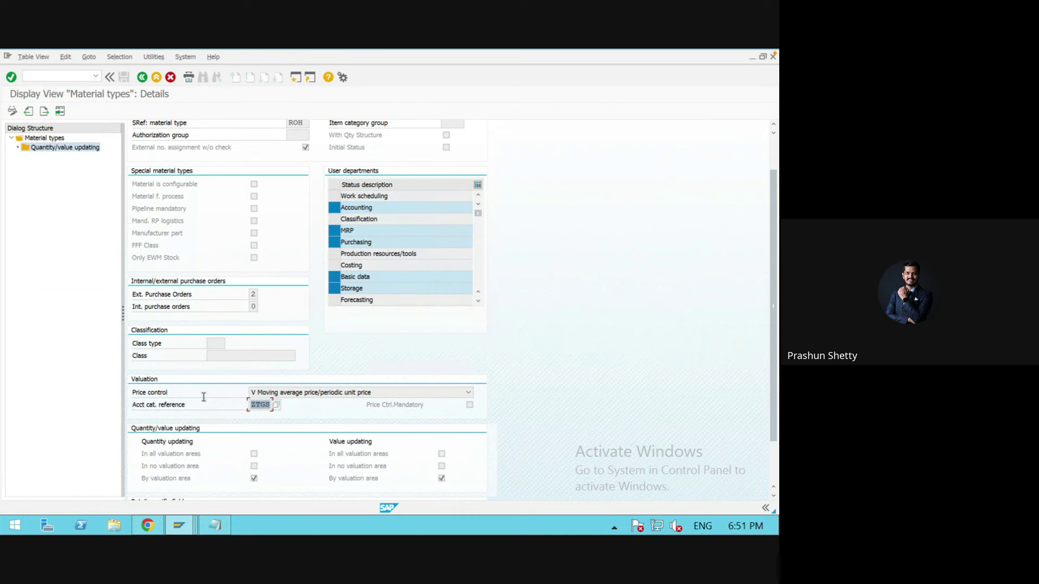
Leave the material type details and open the Create Material transaction MM01
click(61, 76)
text(/nmm01)
key(Return)
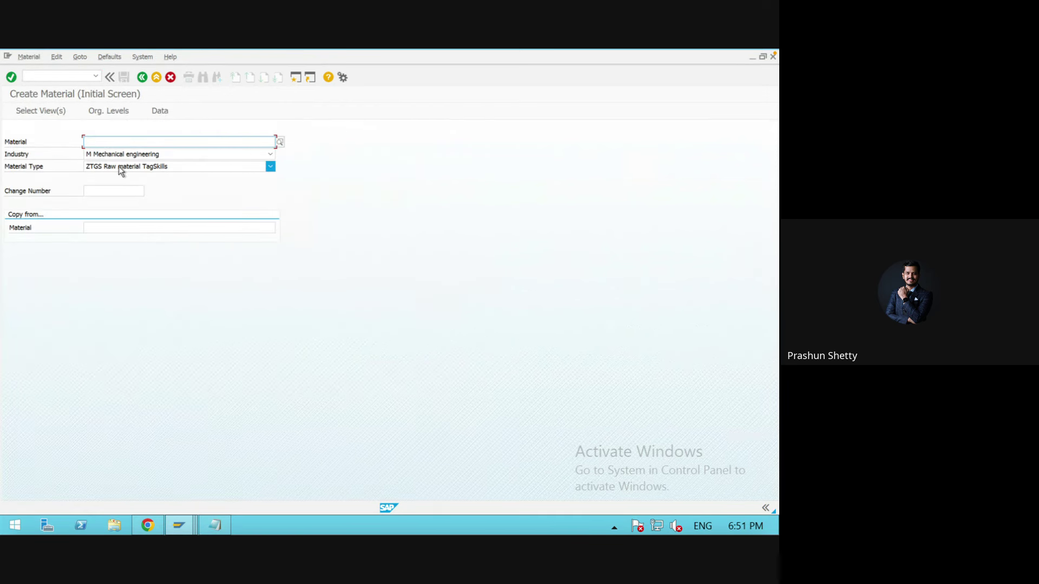
Select the views Basic Data 1, Basic Data 2, Purchasing, General Plant Data / Storage 1 and Accounting 1 for a new ZTGS material
key(Return)
click(196, 183)
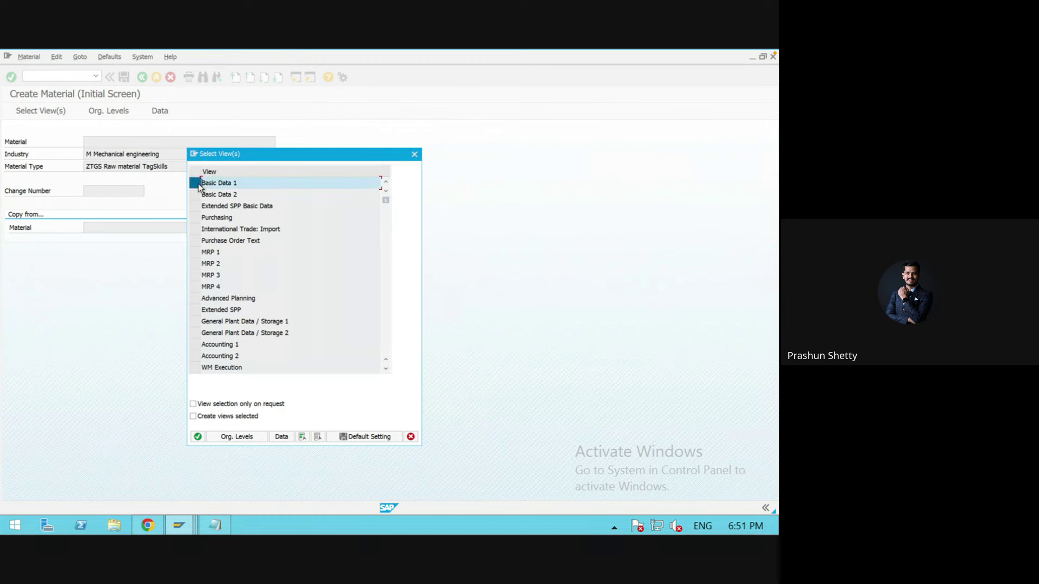
click(196, 194)
click(195, 217)
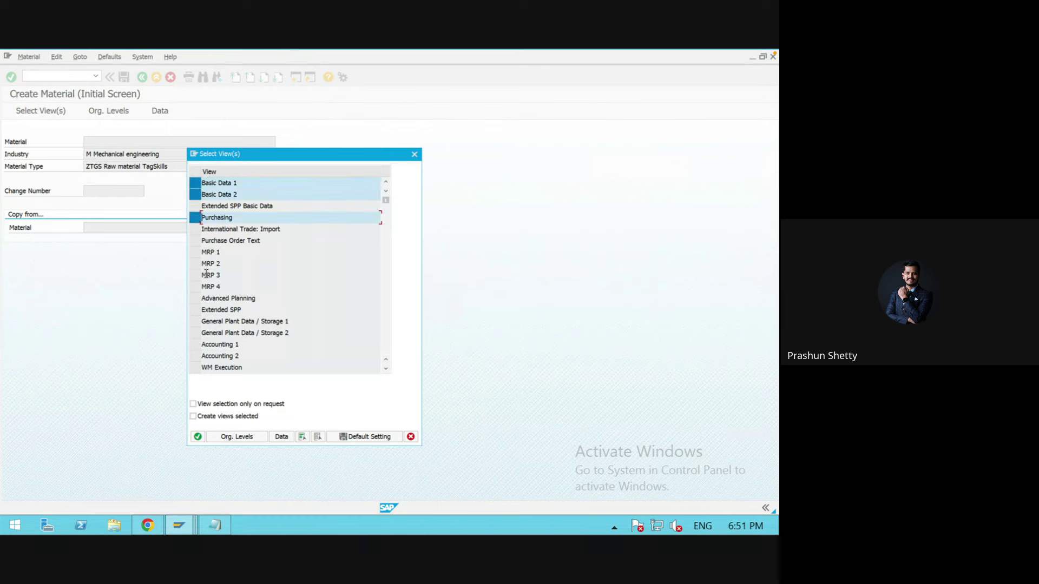
click(194, 321)
click(195, 343)
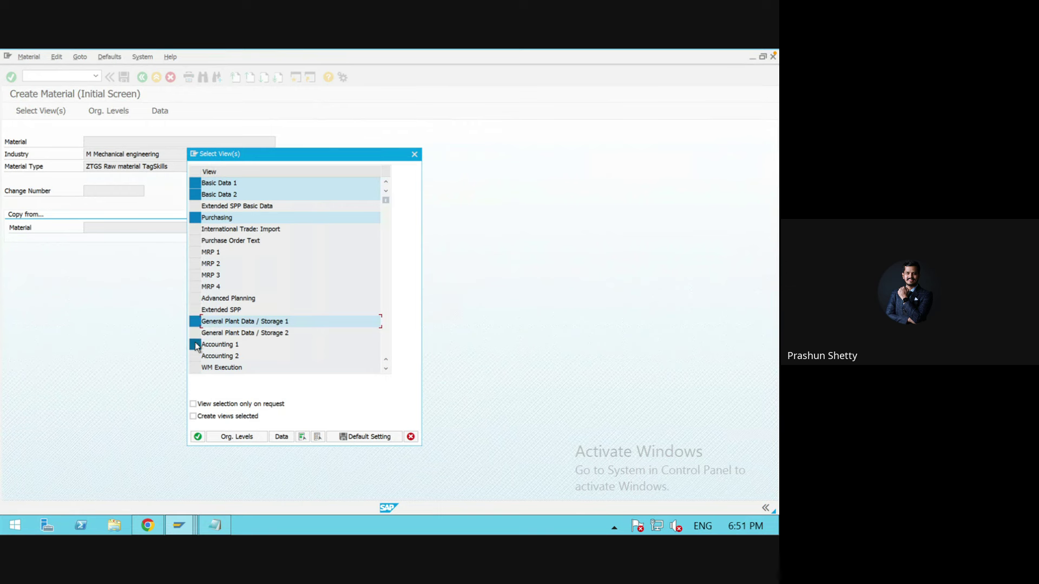
key(Return)
Set the organizational levels to plant HW01 and the storage location beginning with RM, and accept them
text(HW01)
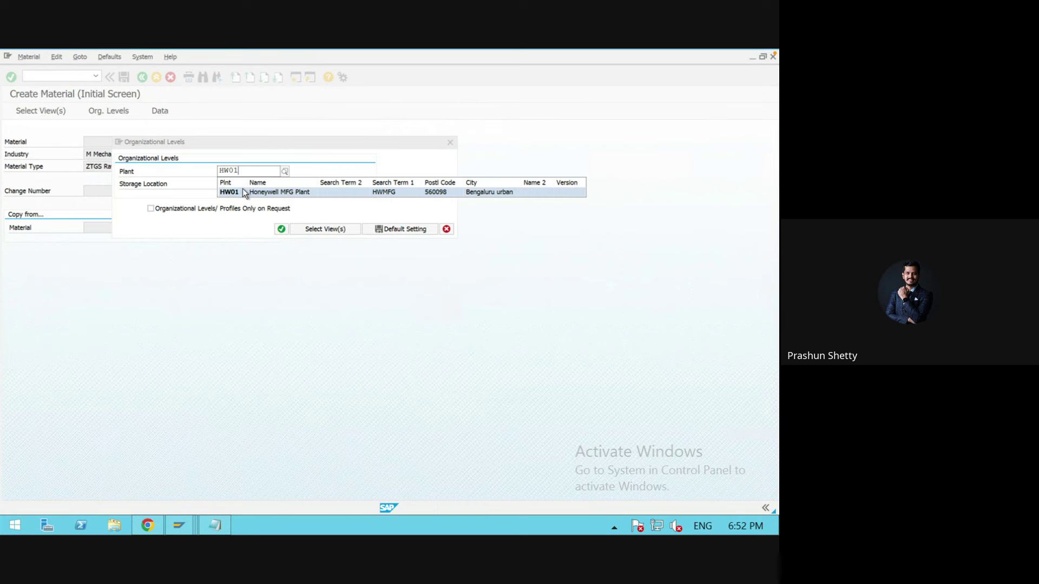
click(233, 185)
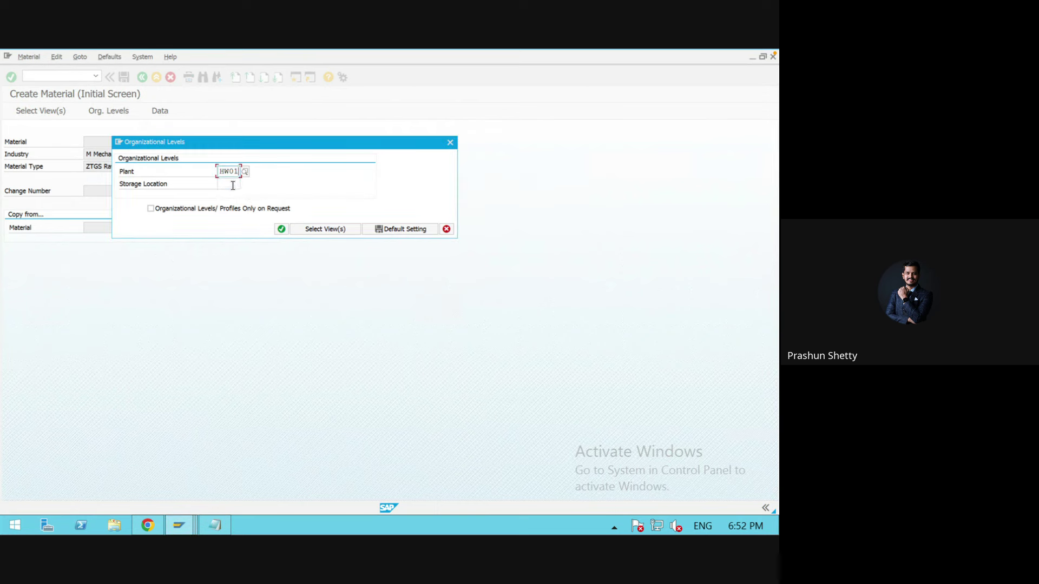
text(0001)
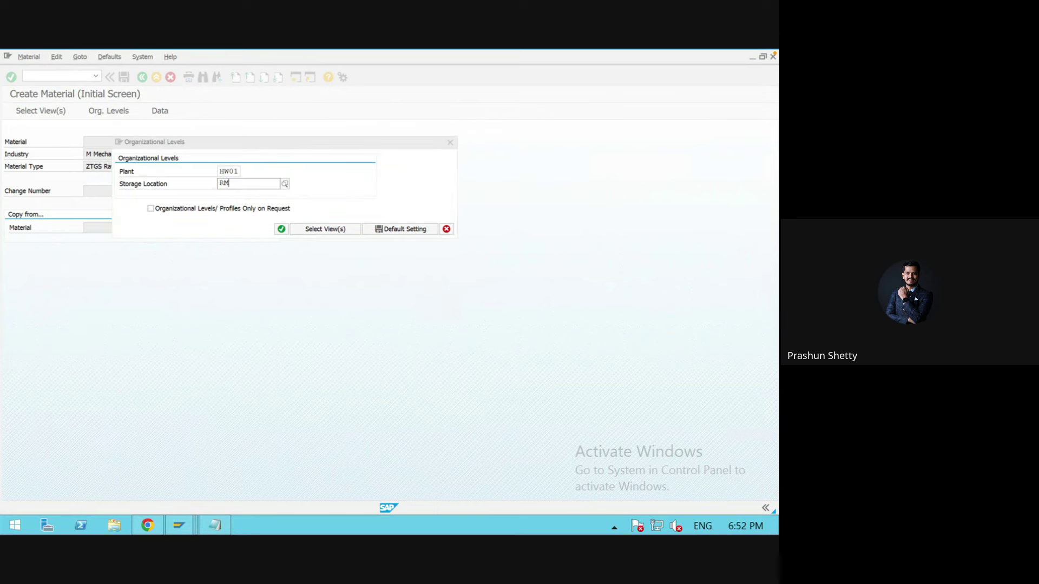
key(Return)
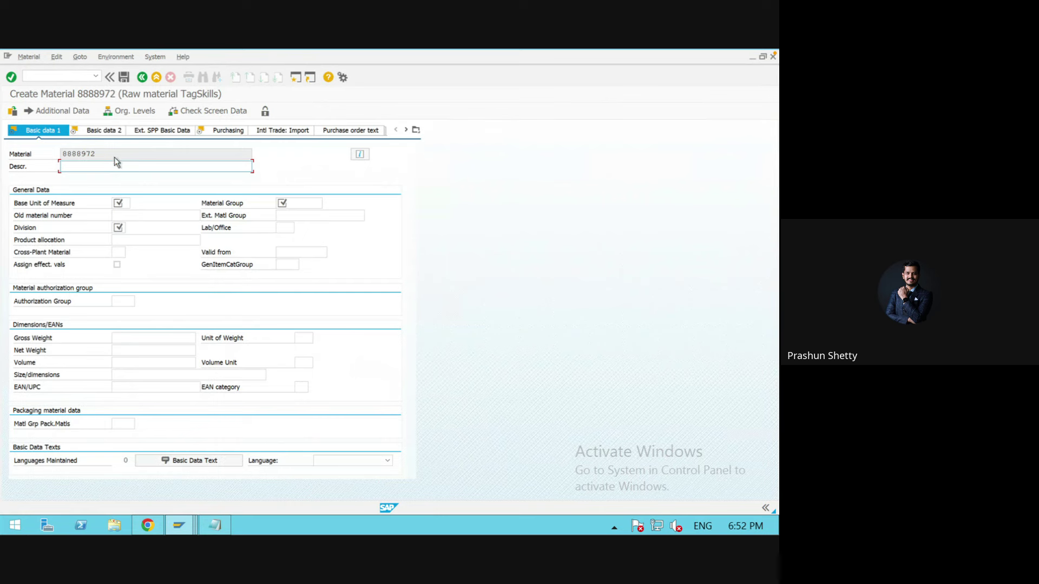
Describe the material as "bearing set" with base unit PC, material group 0007 and division 01, and continue to the Purchasing view
key(Tab)
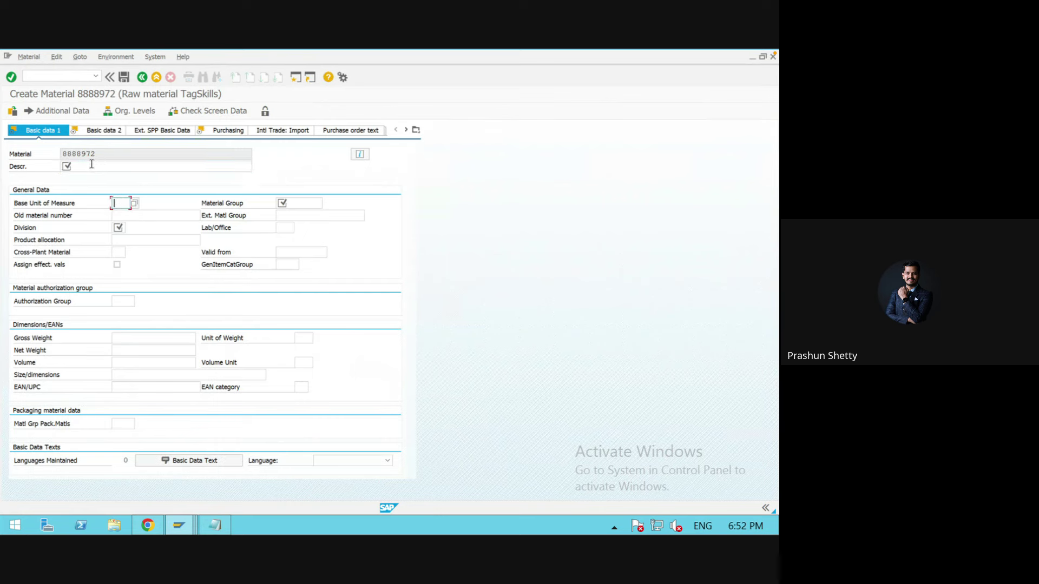
click(91, 164)
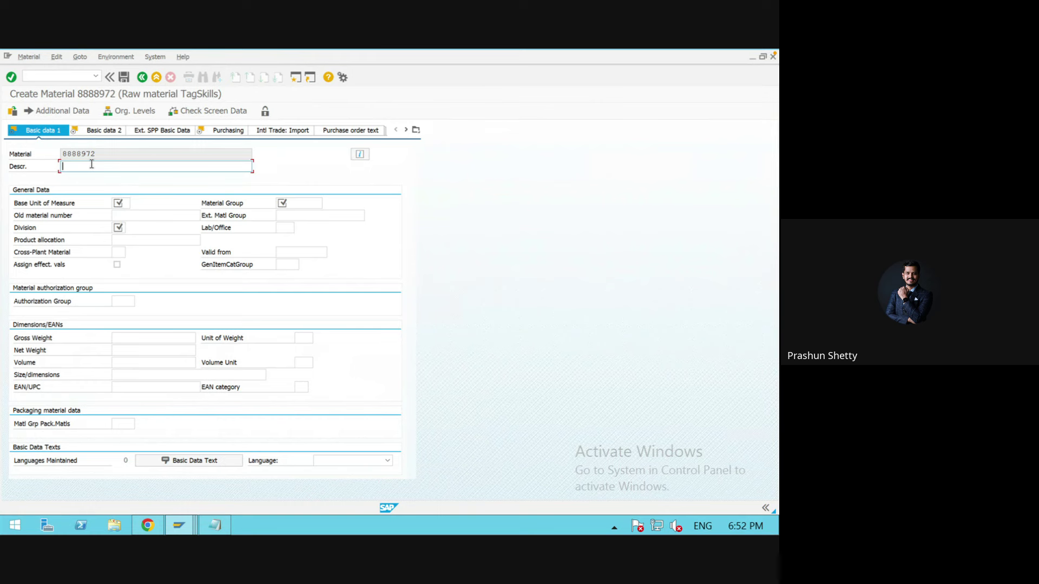
text(bearing set)
click(115, 204)
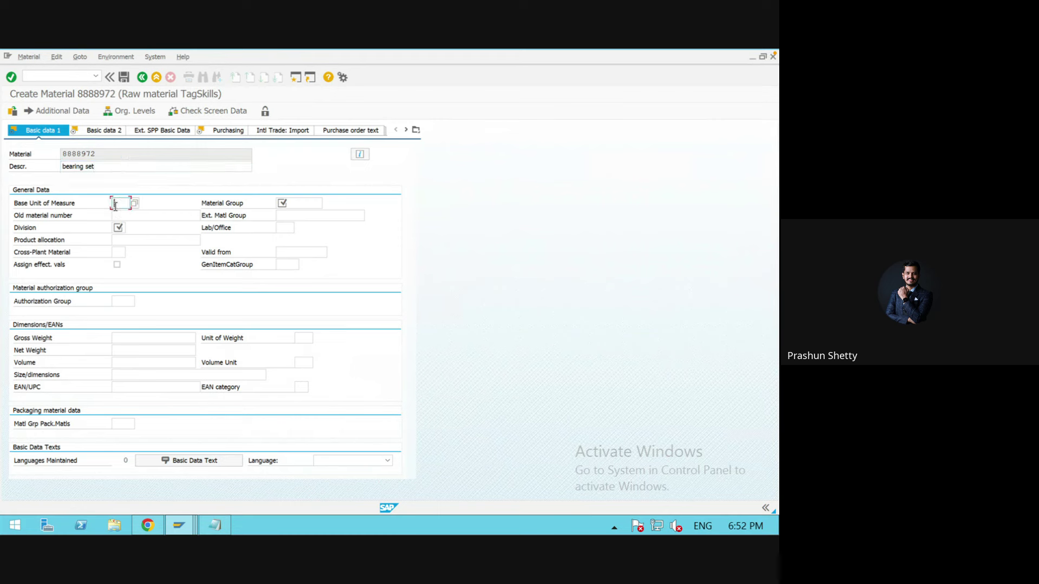
text(PC)
click(290, 203)
click(292, 213)
click(118, 228)
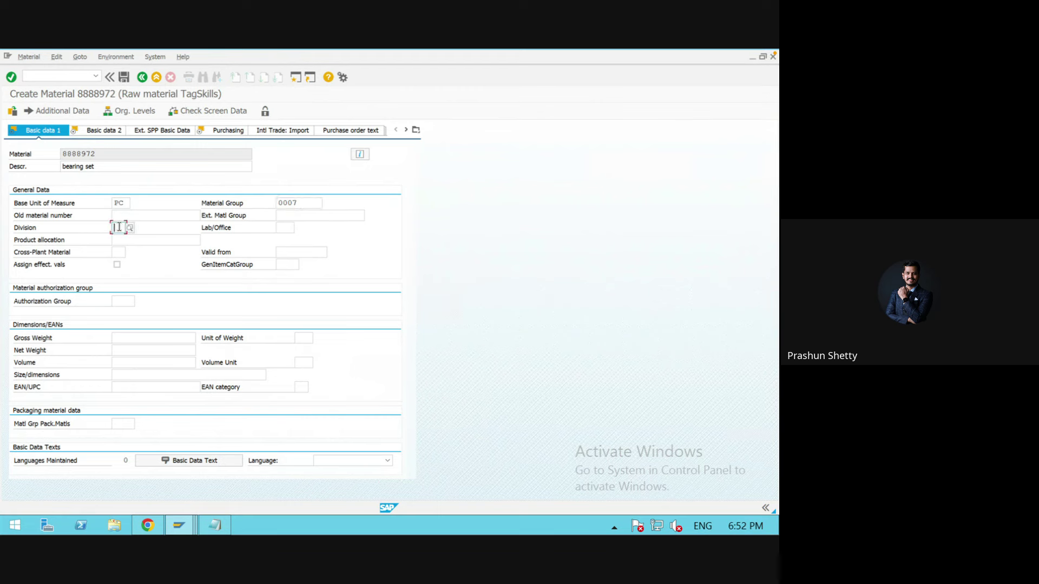
click(119, 238)
key(Return)
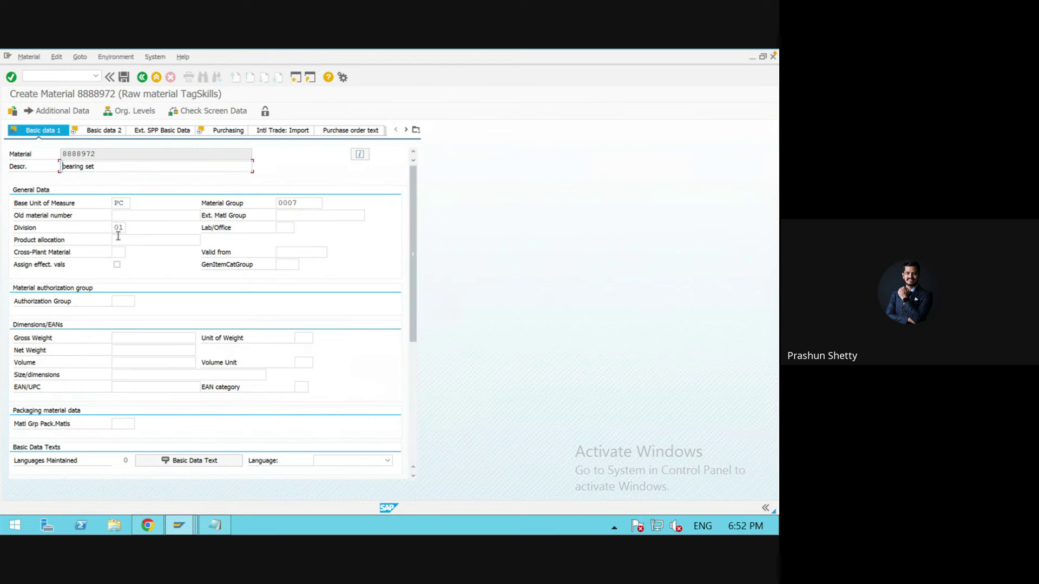
key(Return)
key(Return)
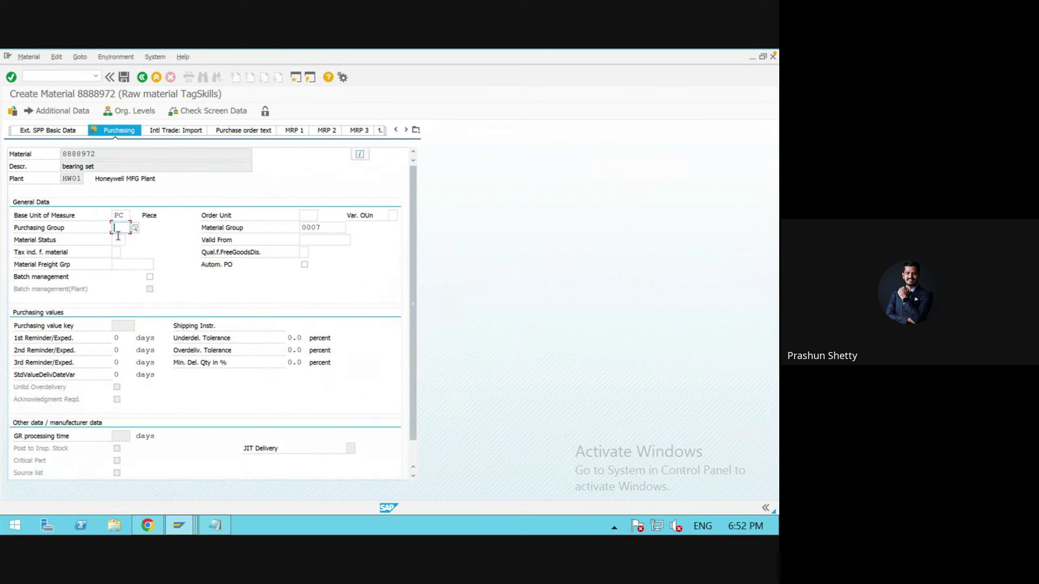
Try to assign purchasing group TGS to the material and clear the entry
text(TGS)
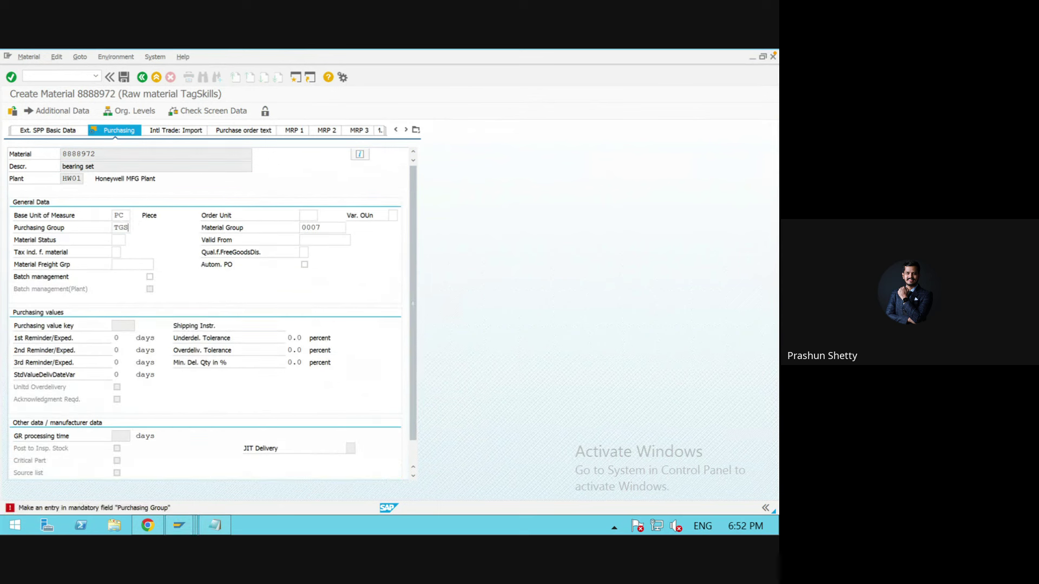
key(Return)
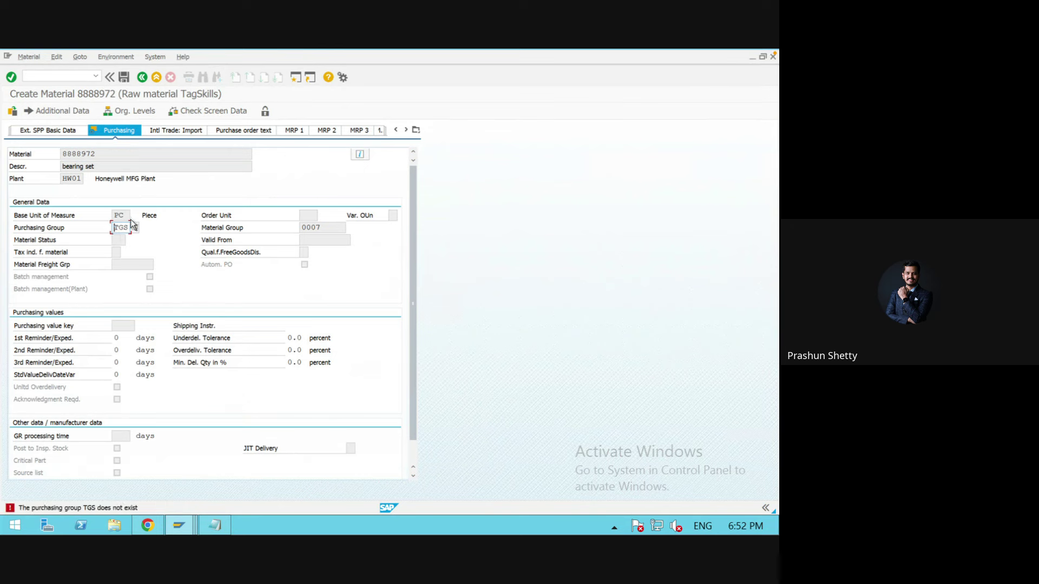
double_click(120, 228)
key(BackSpace)
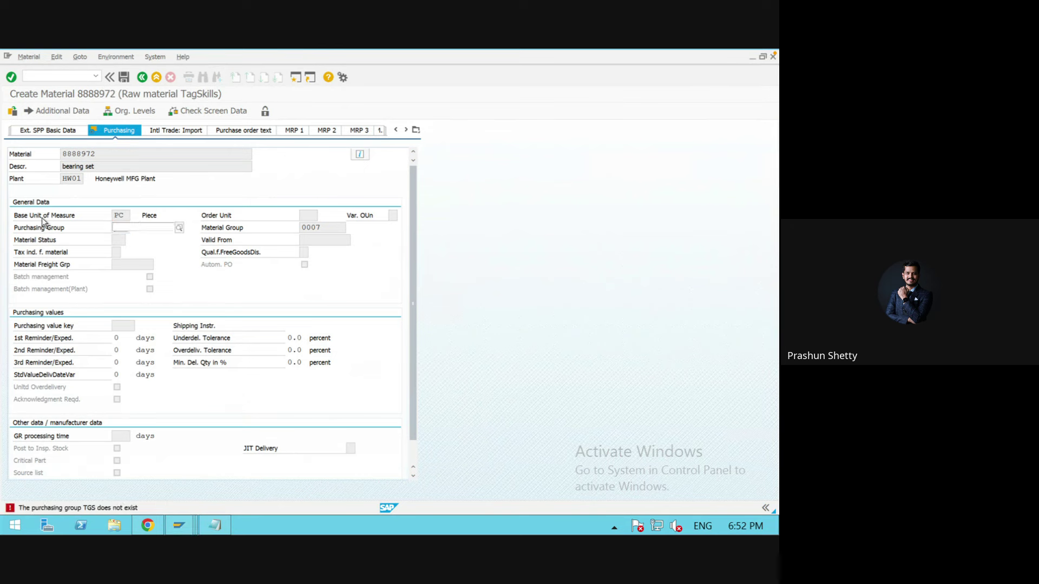
Set the purchasing group to PGS and continue to the Accounting 1 view
click(122, 245)
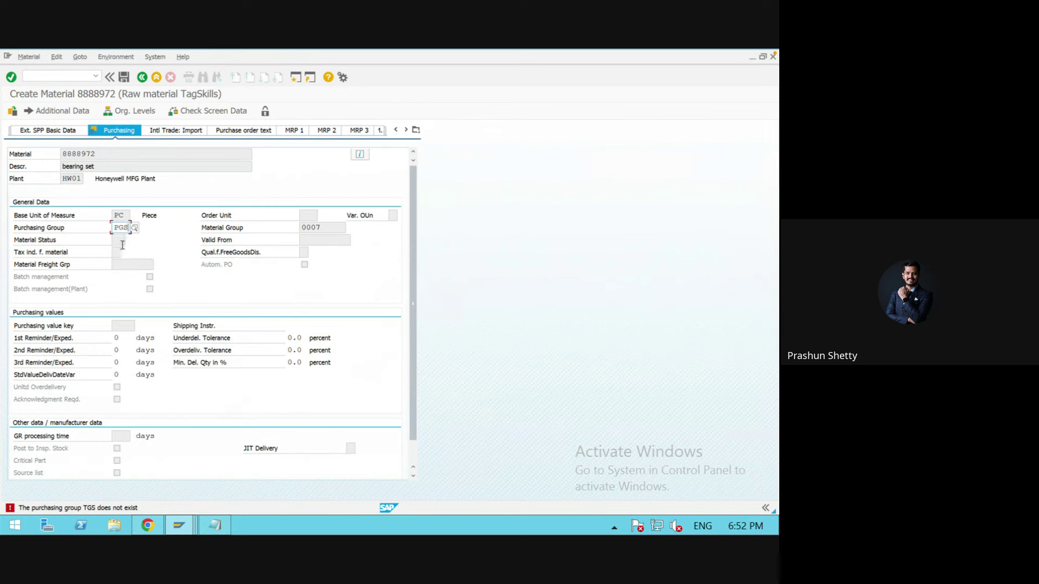
key(Return)
key(Return)
key(Return)
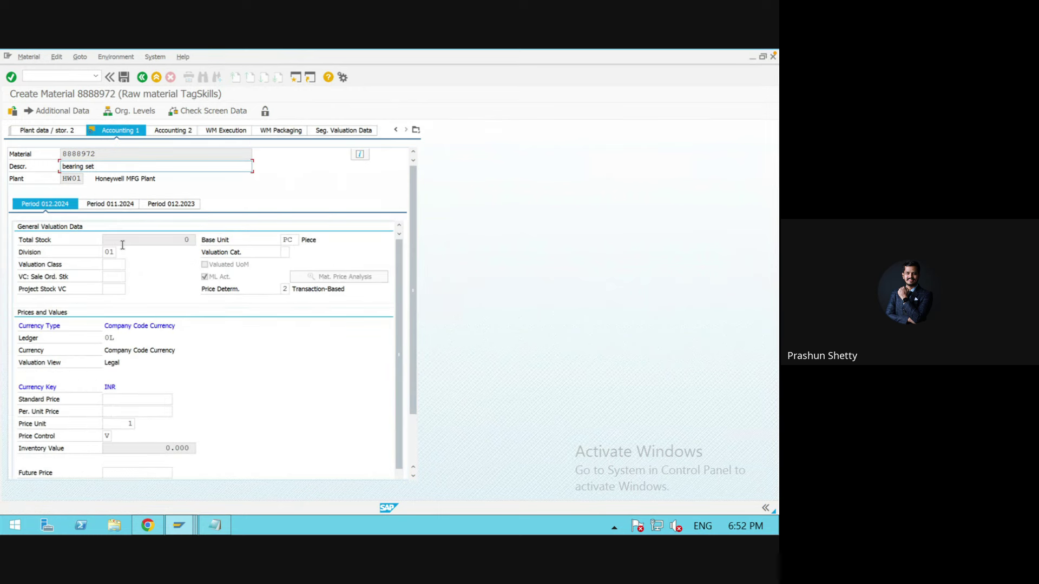
Look up the valuation classes allowed for the material and assign Z005, Mechanical goods
click(115, 265)
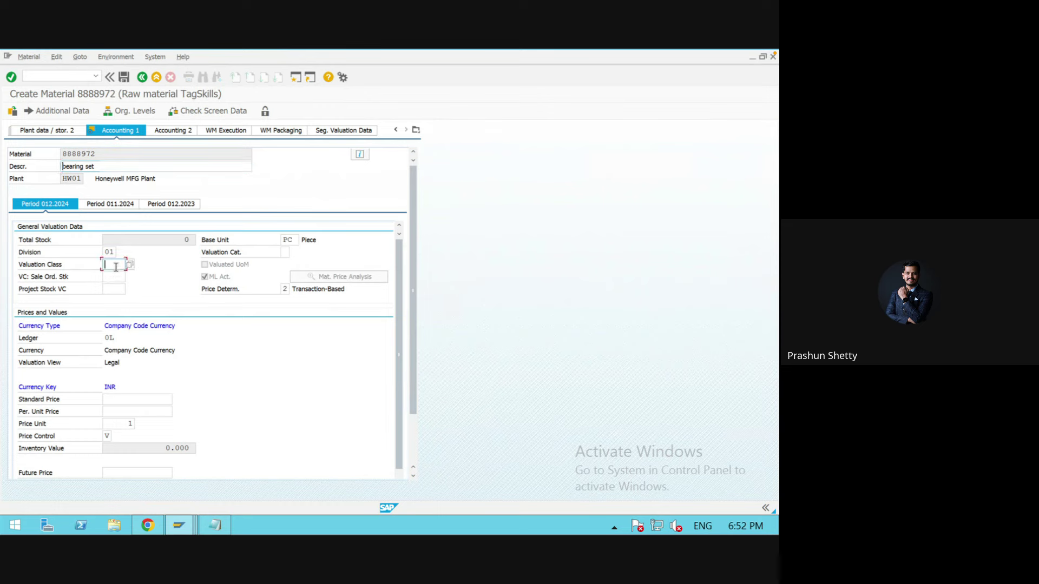
click(132, 265)
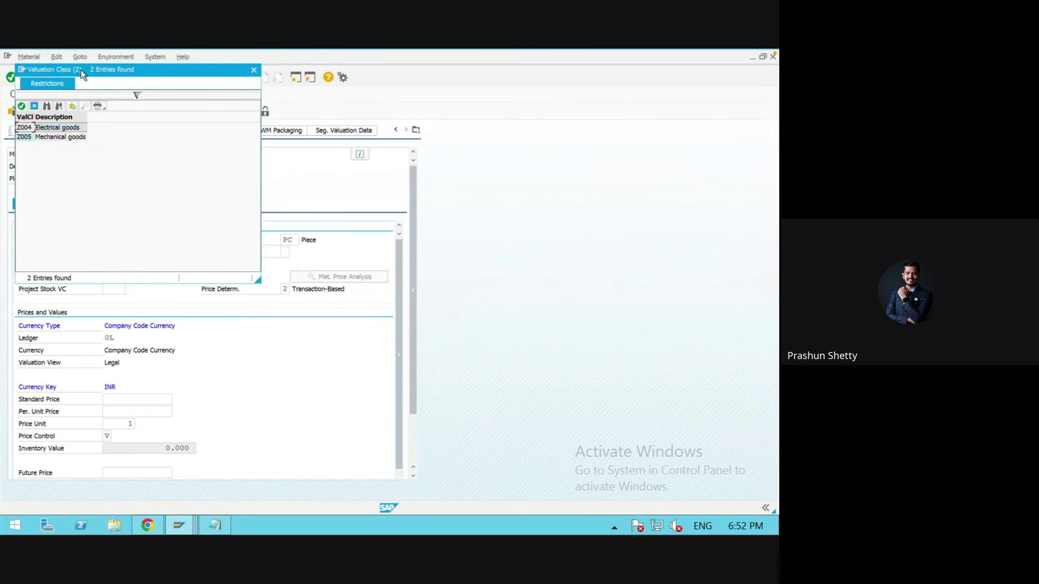
drag(414, 179, 471, 194)
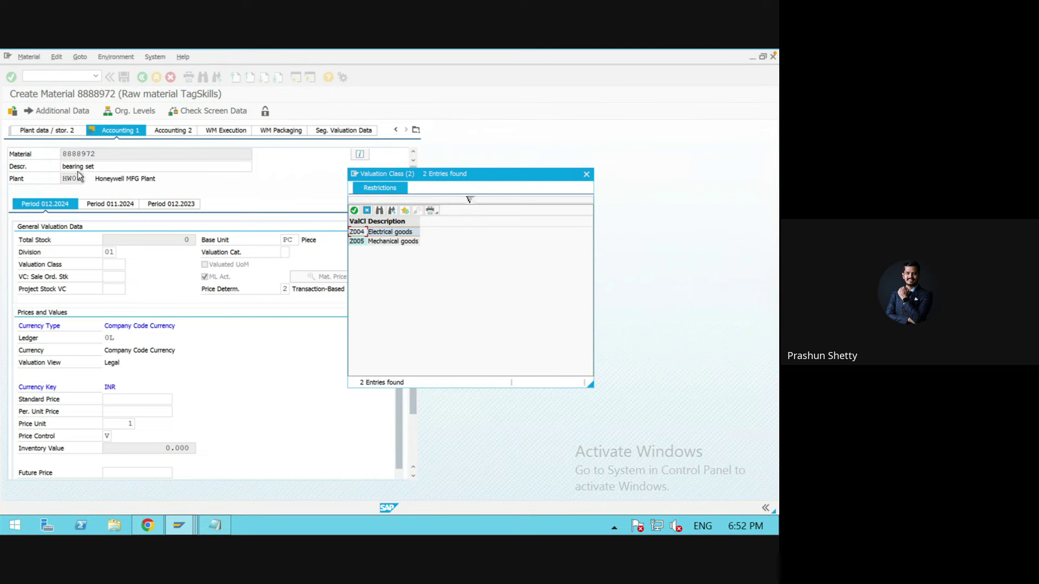
double_click(375, 241)
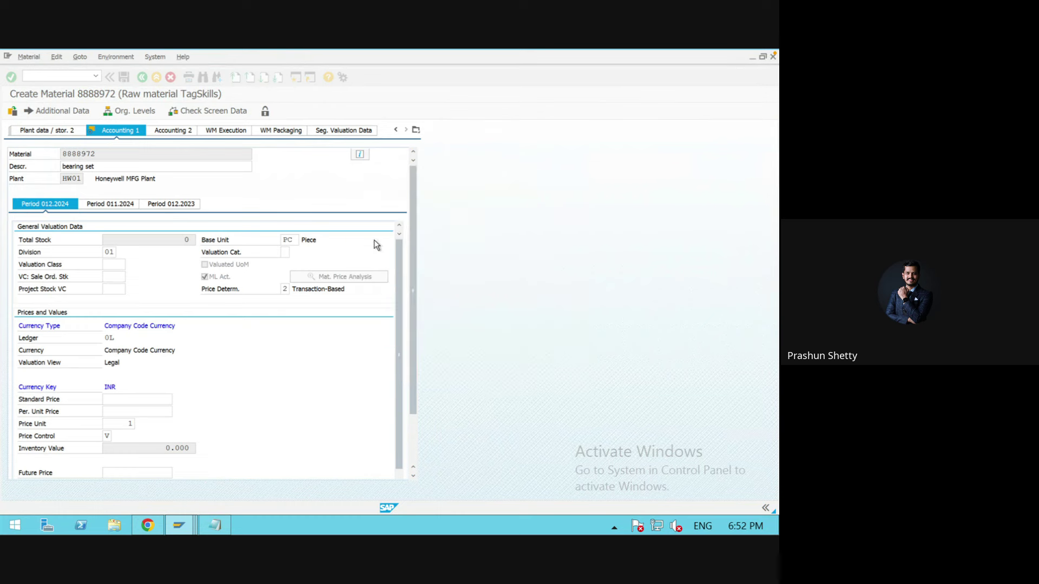
Set the material's periodic unit price to 250 INR and save the new material
click(112, 414)
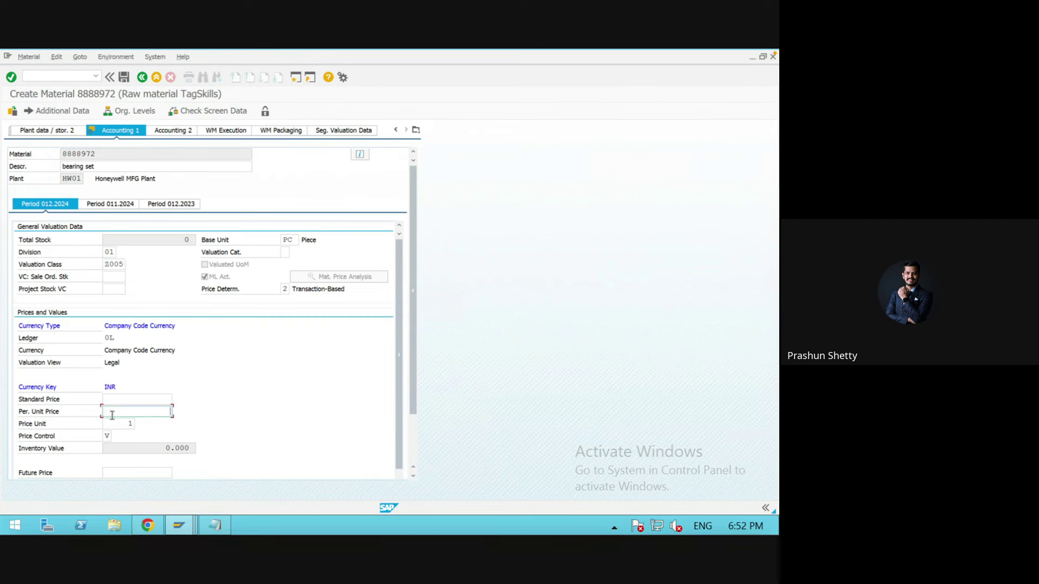
text(250)
key(Return)
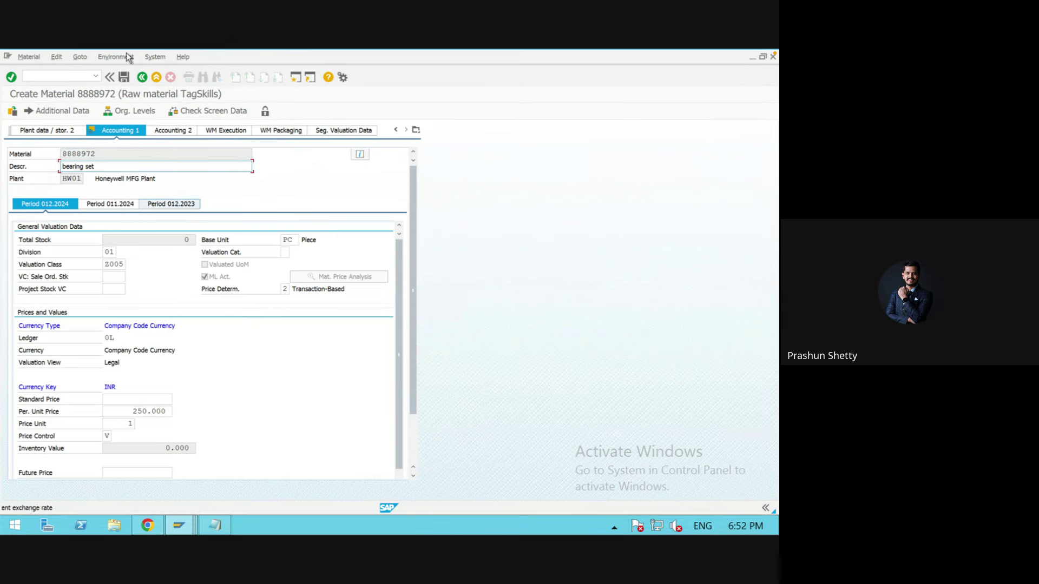
click(123, 77)
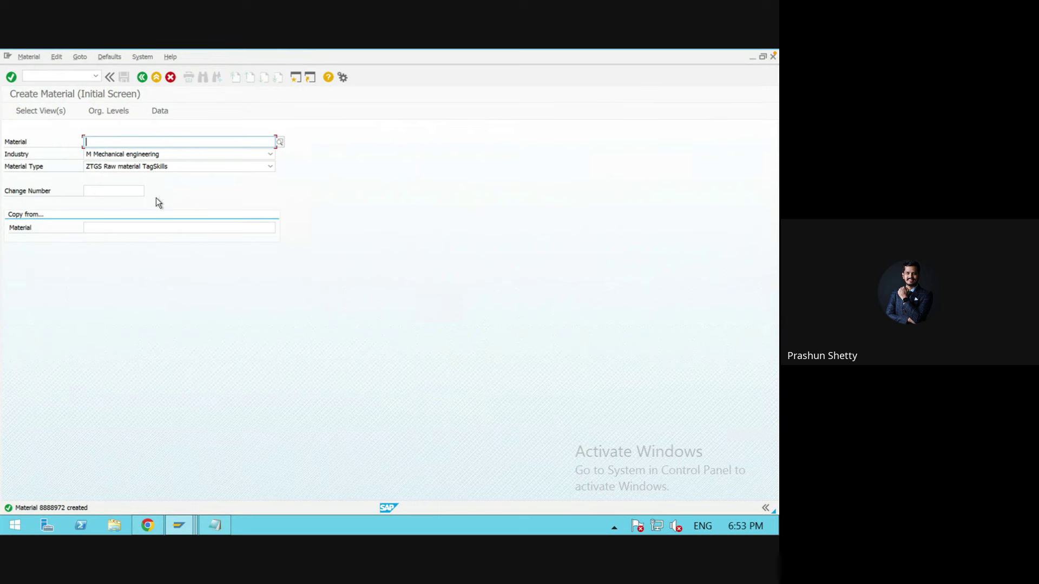
Open transaction OBYC and display the account assignment for Inventory posting BSX in chart of accounts INT
click(57, 77)
text(/nobyc)
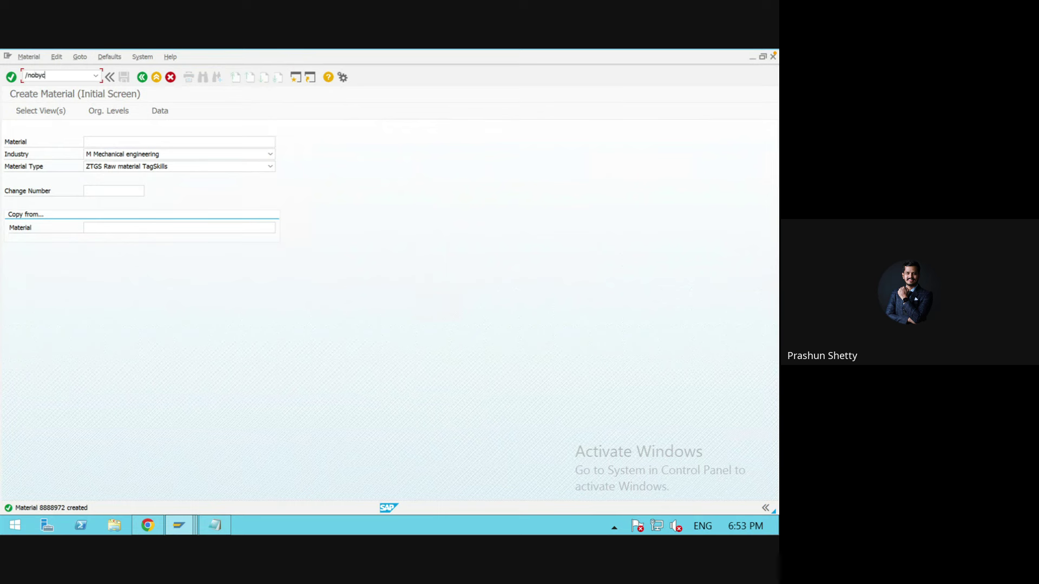
key(Return)
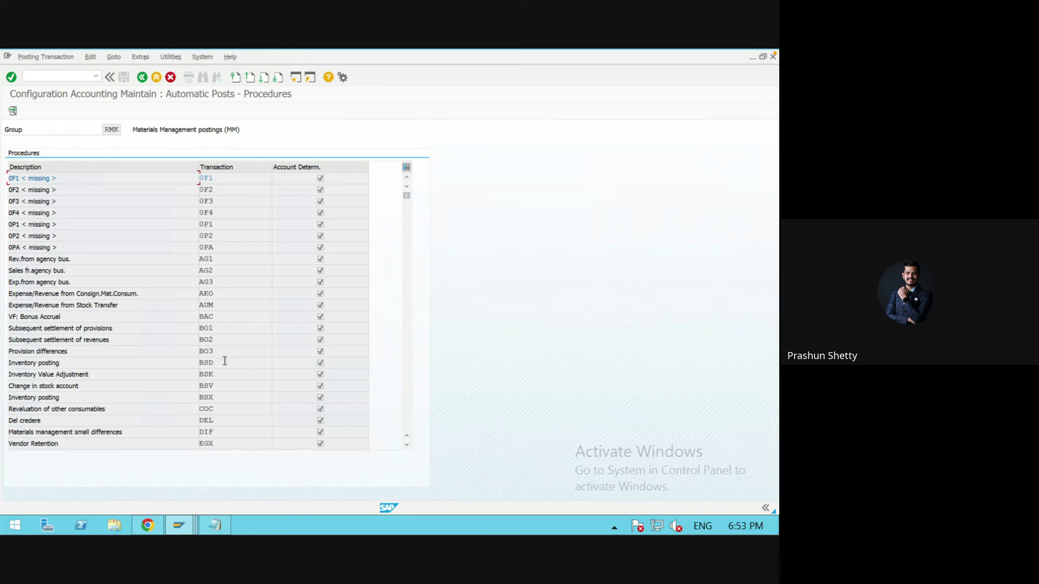
double_click(215, 397)
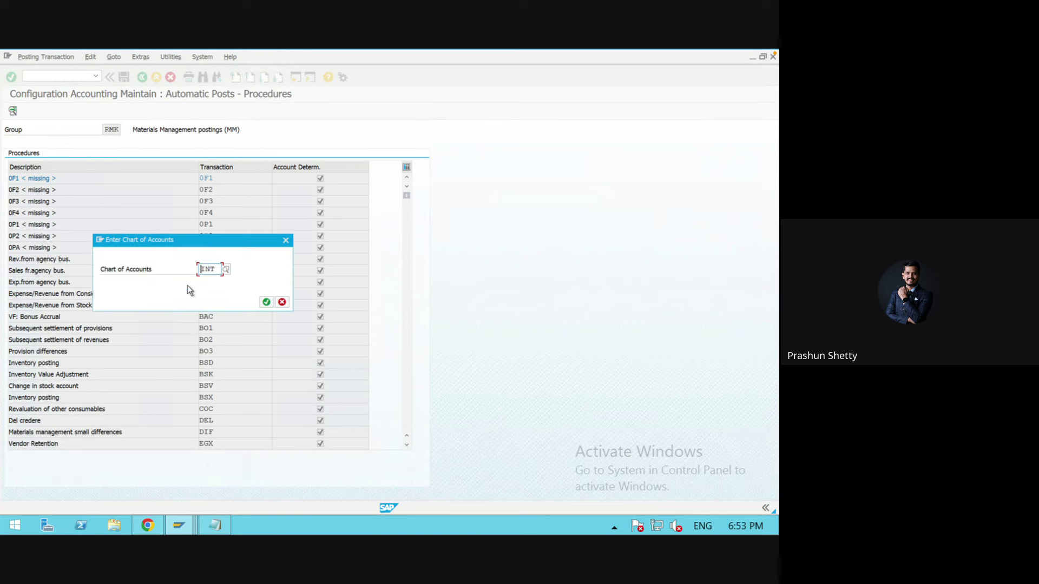
key(Return)
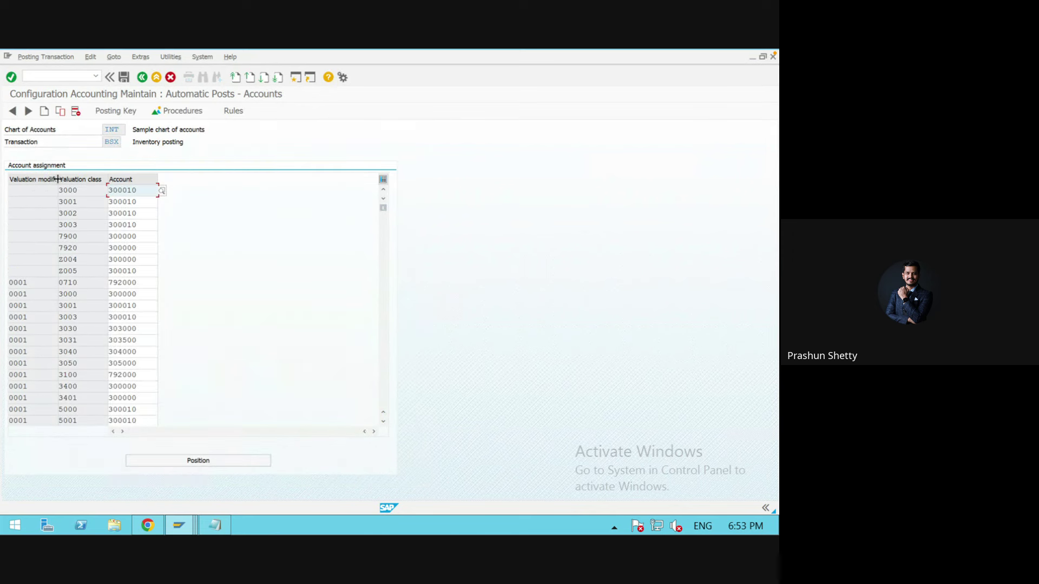
Widen the valuation modifier column and examine how the BSX table maps modifiers and valuation classes to accounts
drag(57, 180, 103, 180)
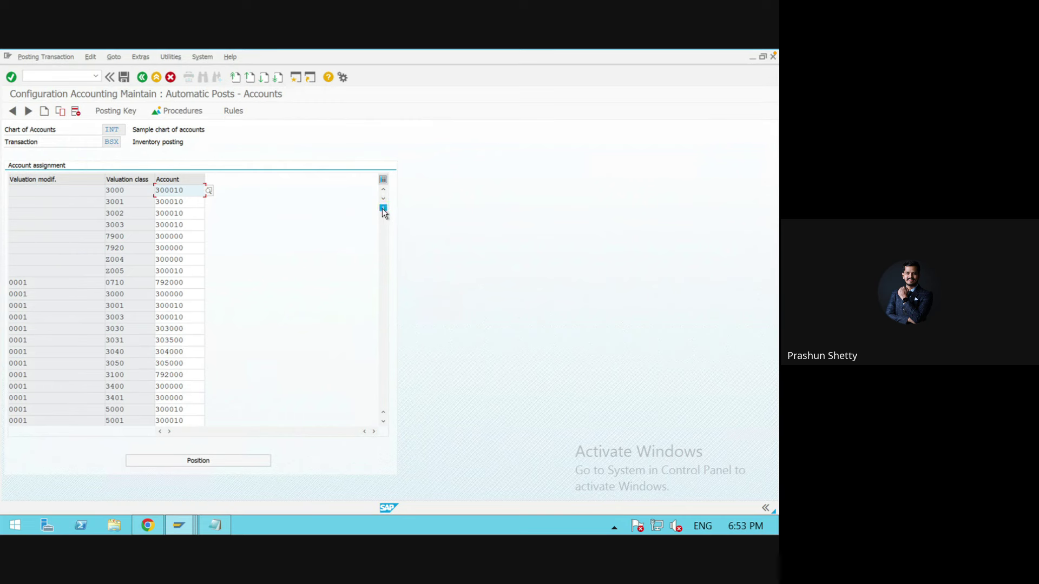
drag(382, 209, 384, 279)
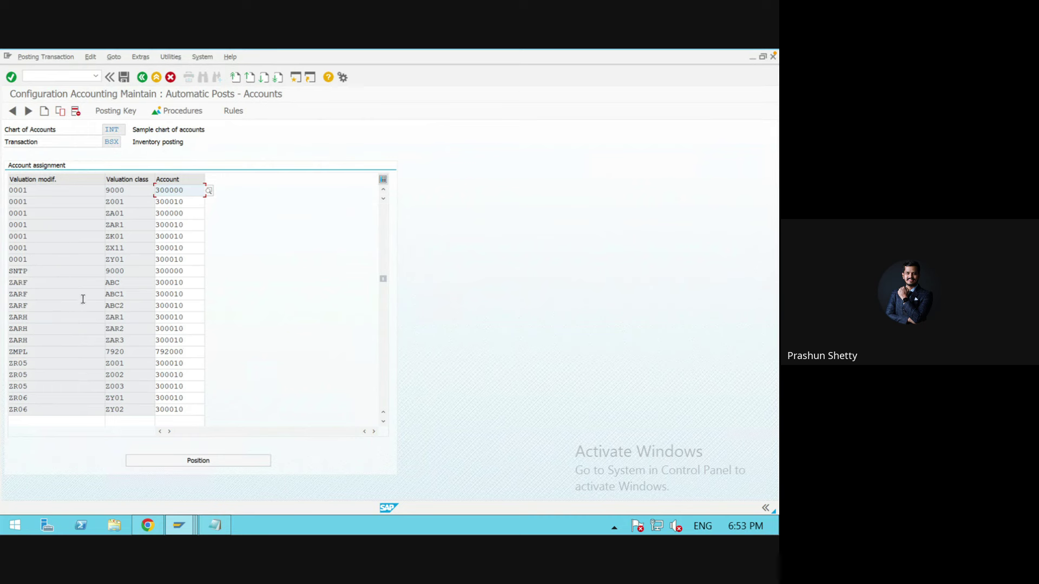
drag(383, 279, 384, 209)
click(51, 190)
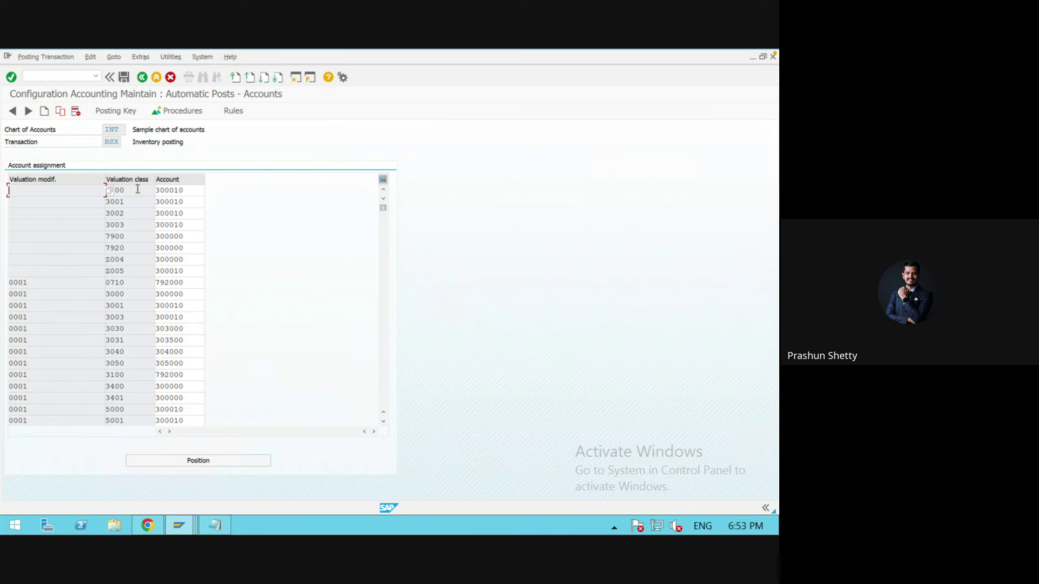
key(Tab)
click(122, 236)
Switch to Notepad and add two lines noting that HW01 uses a GL account and HW02 another GL account
click(215, 522)
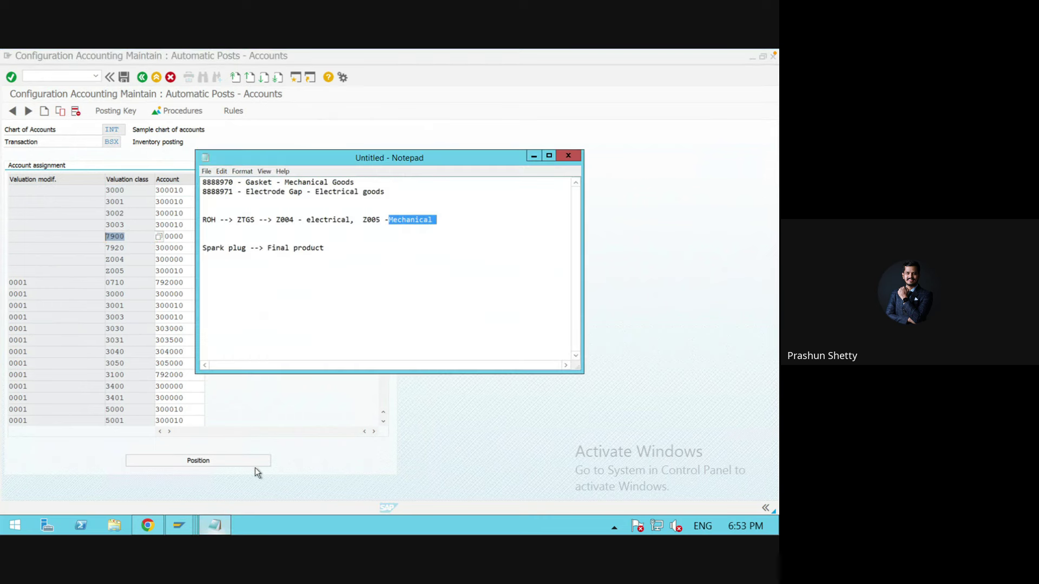
click(335, 272)
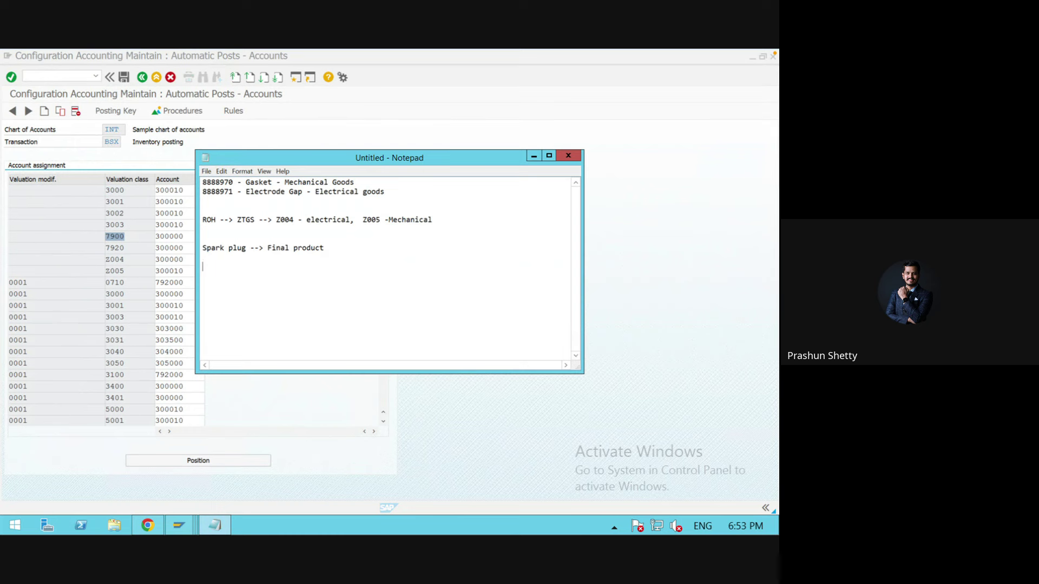
text(HW01)
text(--)
click(248, 268)
text(G)
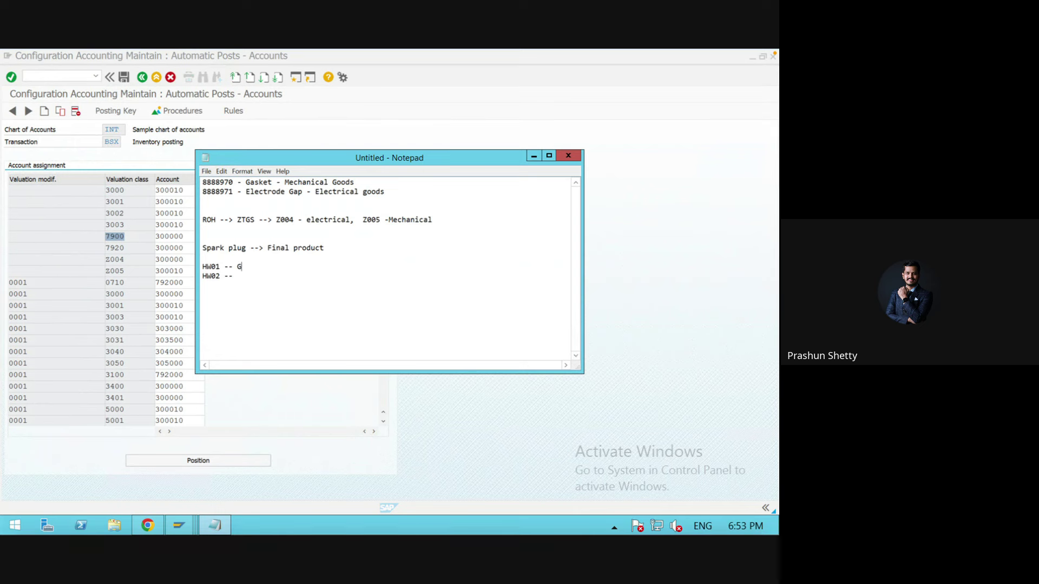
text(L acc)
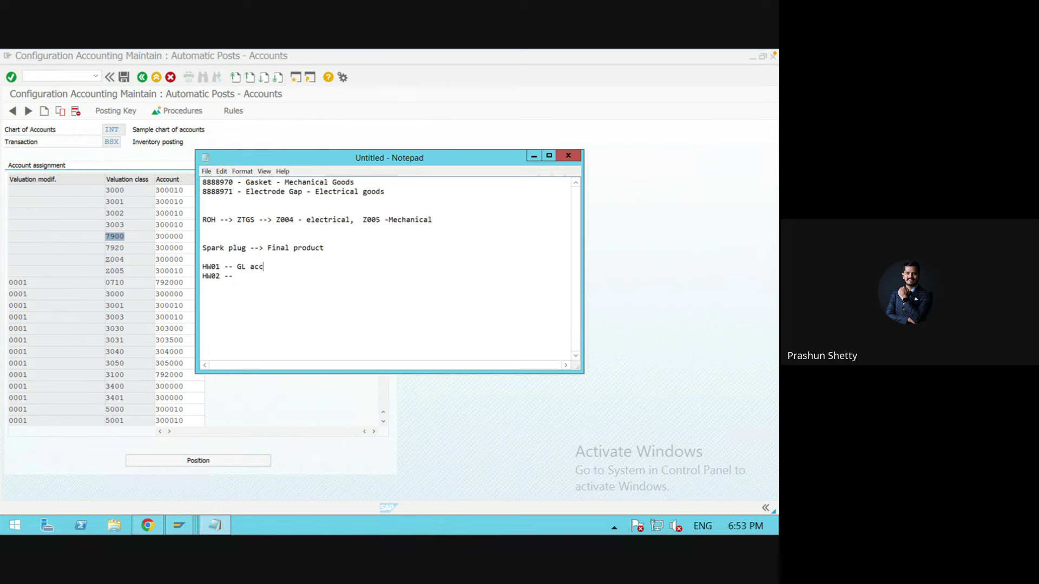
text(ount)
click(245, 273)
text(Another GL acco)
Return to SAP, leave the BSX account assignment and open transaction OMWD
click(266, 138)
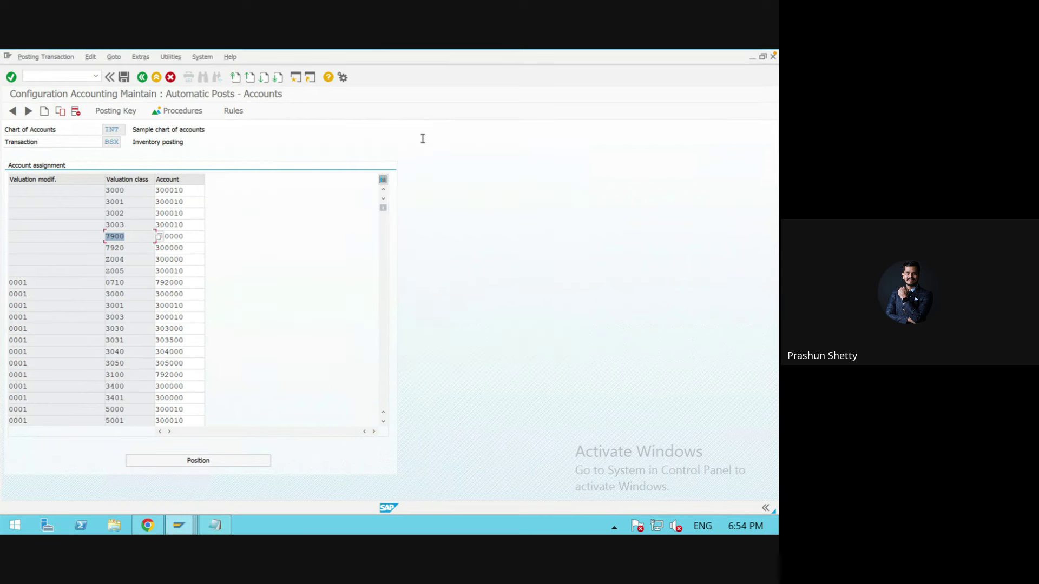
click(142, 76)
click(73, 74)
text(/snpro)
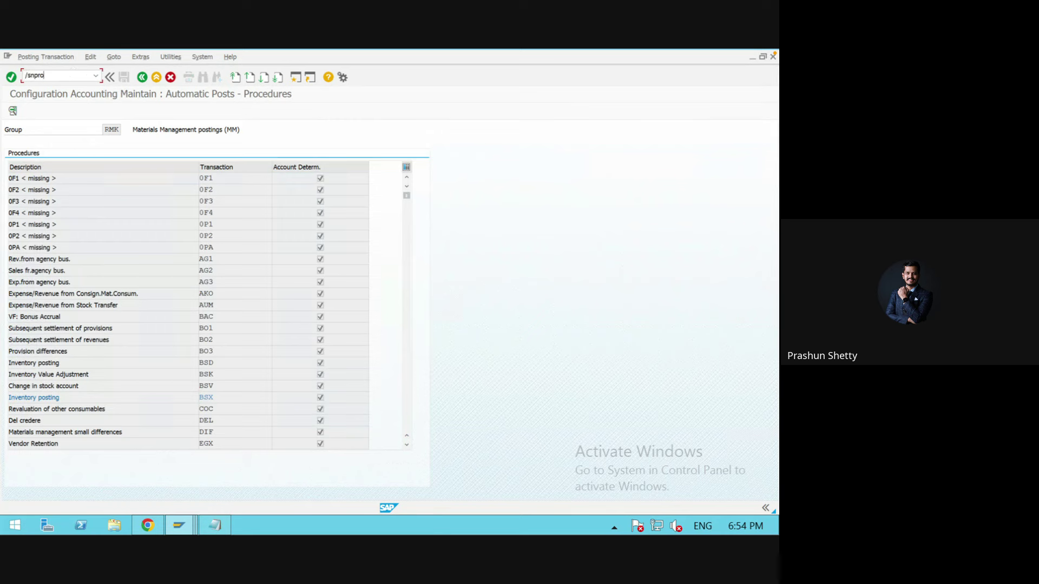
key(Return)
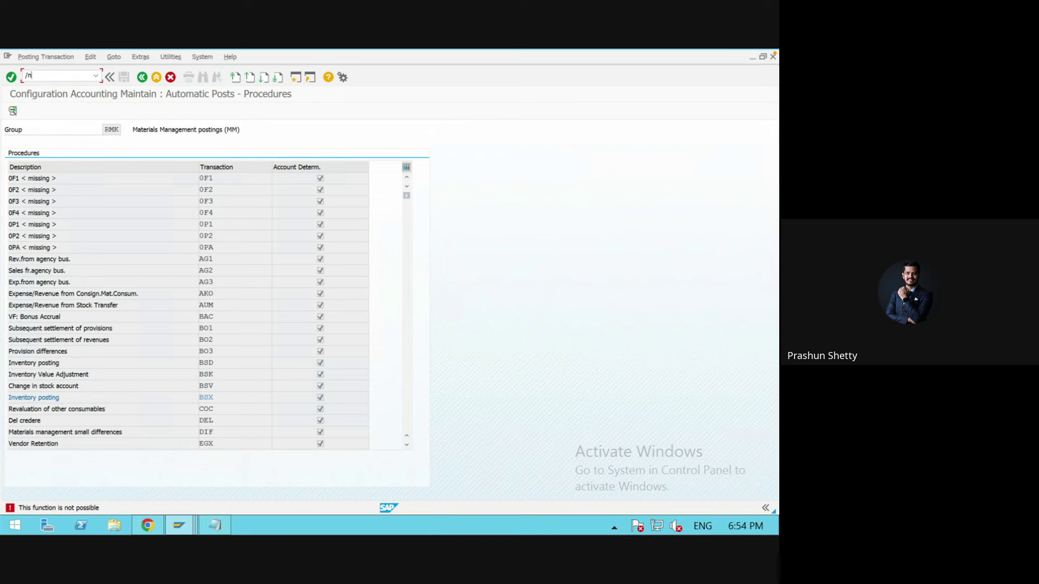
text(/nomwd)
key(Return)
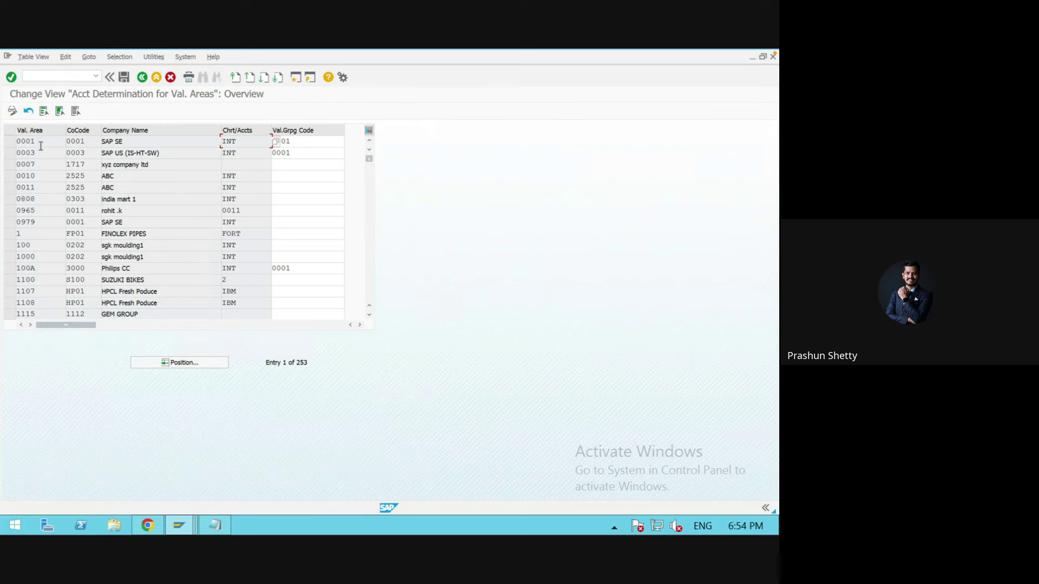
Examine the valuation area, company code, chart of accounts and valuation grouping code of the first entry
double_click(22, 142)
double_click(74, 142)
double_click(246, 141)
double_click(296, 141)
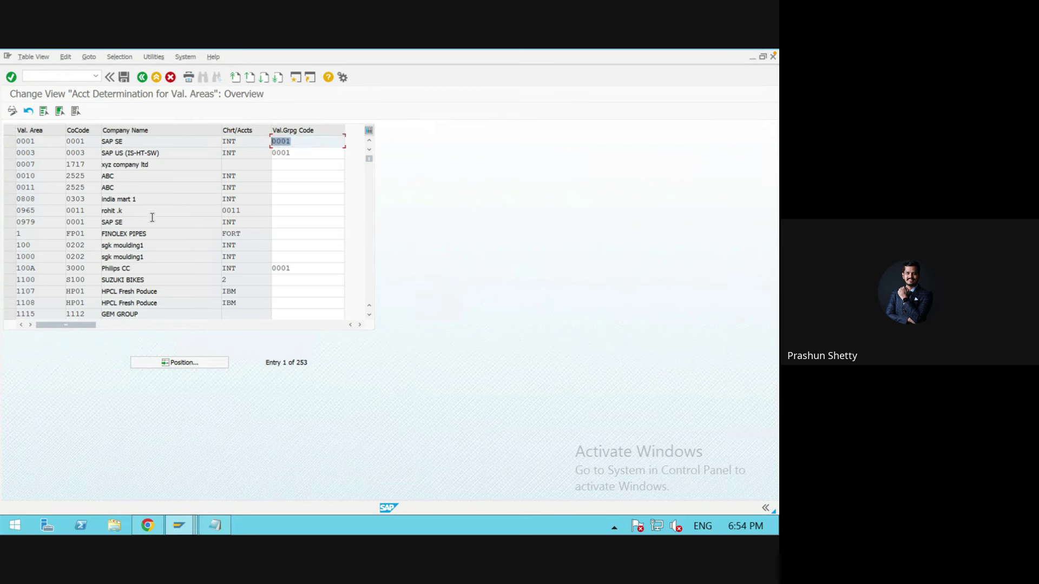
Position the list at valuation area HW01 and examine the HW entries with their company codes
click(186, 361)
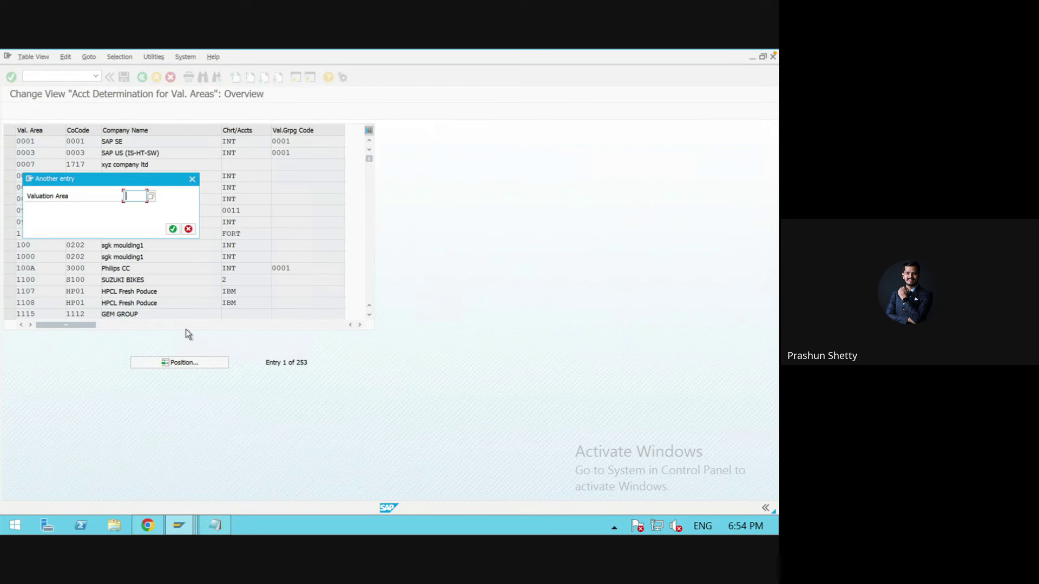
text(HW01)
key(Return)
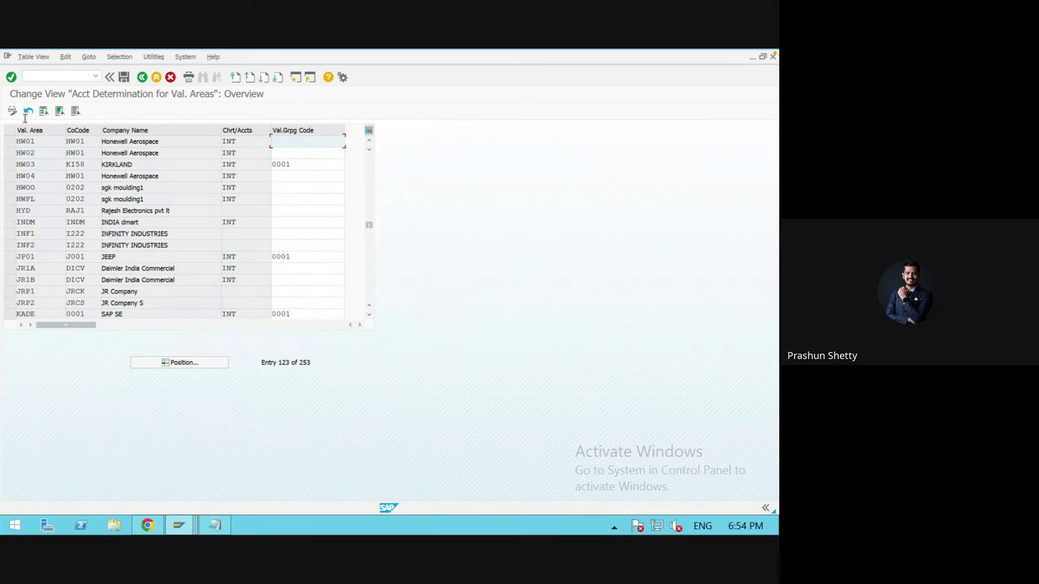
double_click(25, 153)
double_click(25, 165)
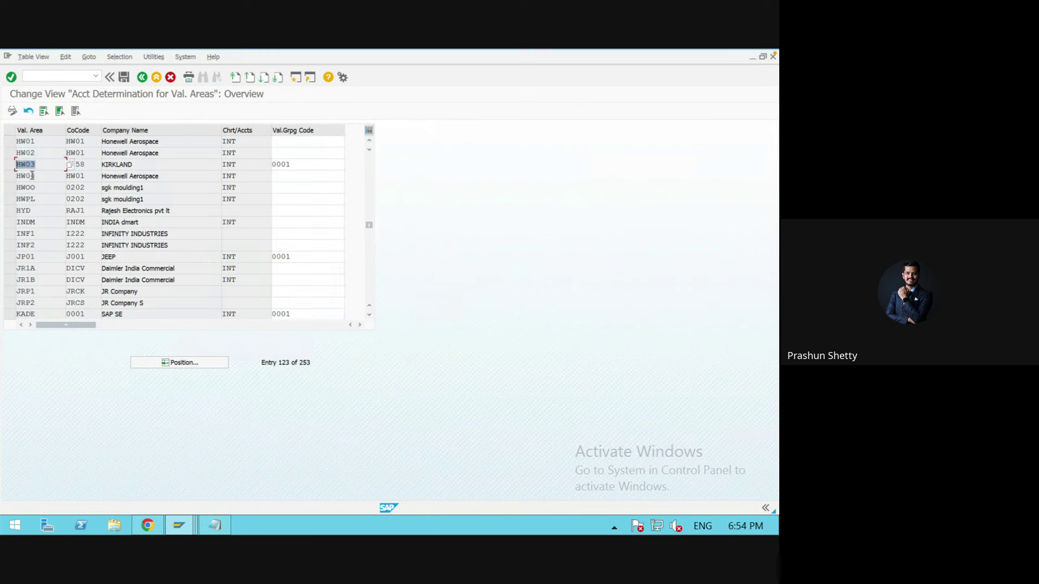
click(86, 141)
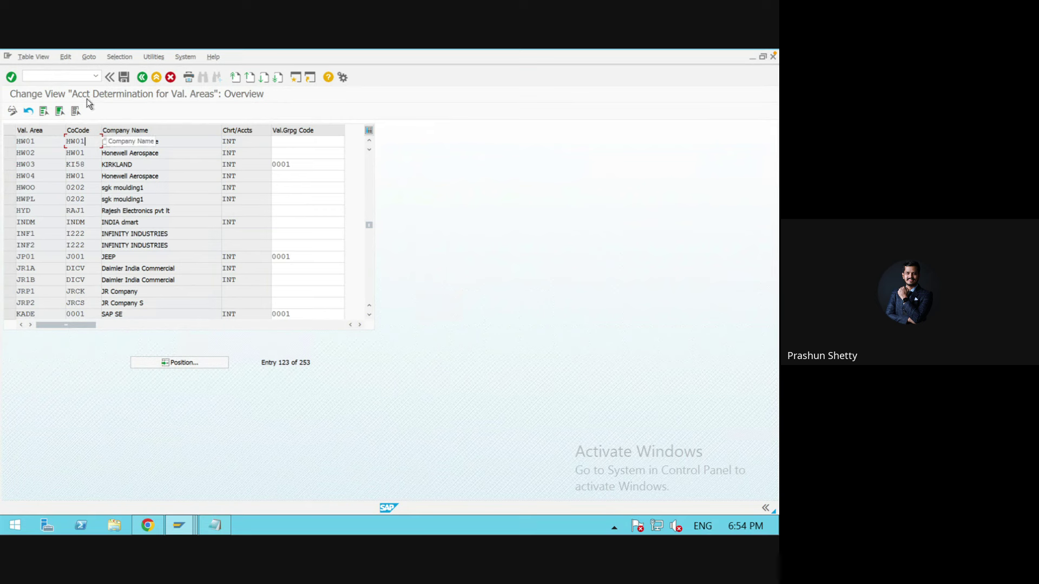
click(53, 77)
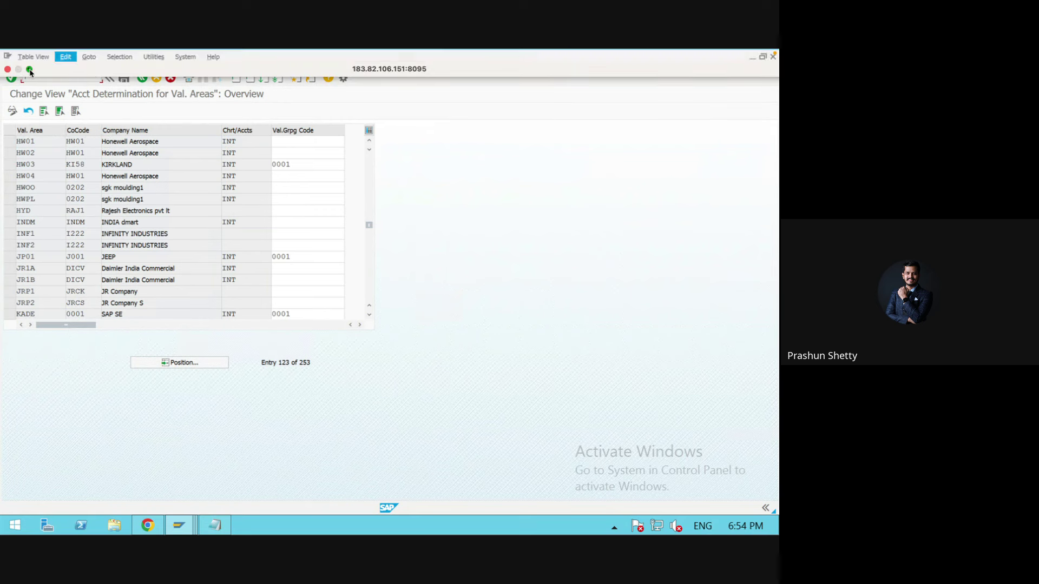
click(30, 70)
click(126, 187)
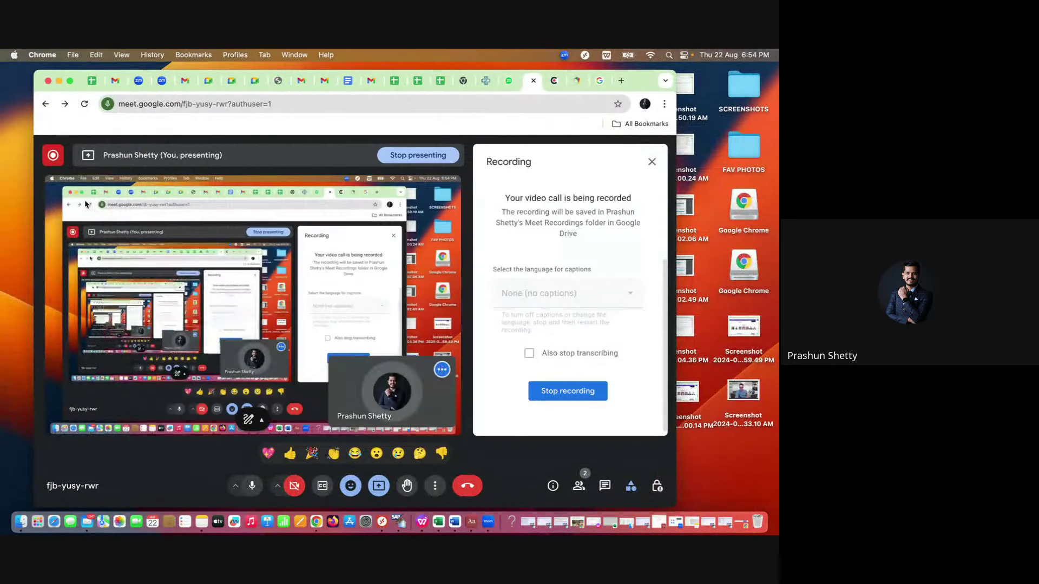
click(423, 157)
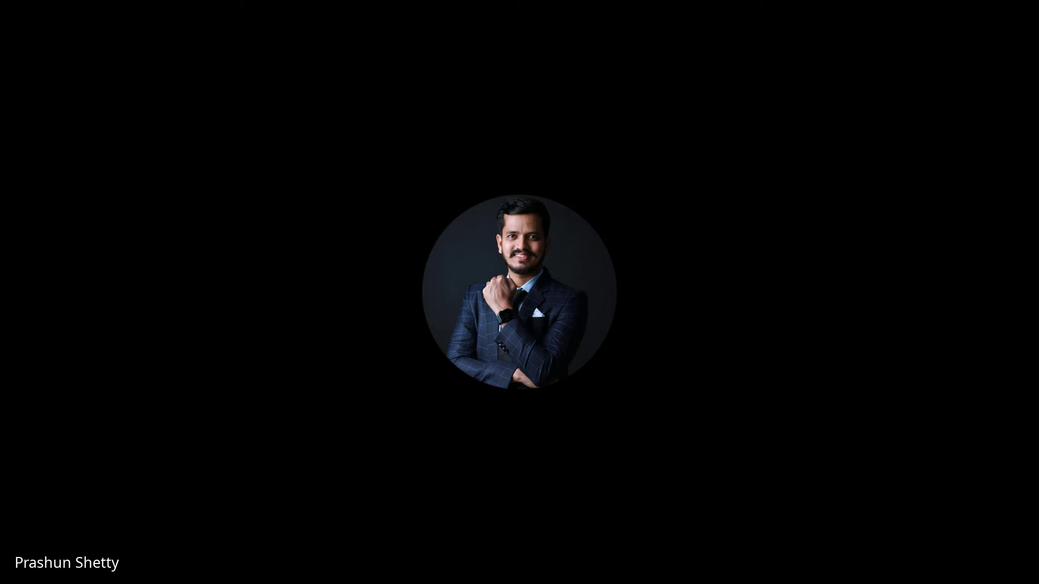